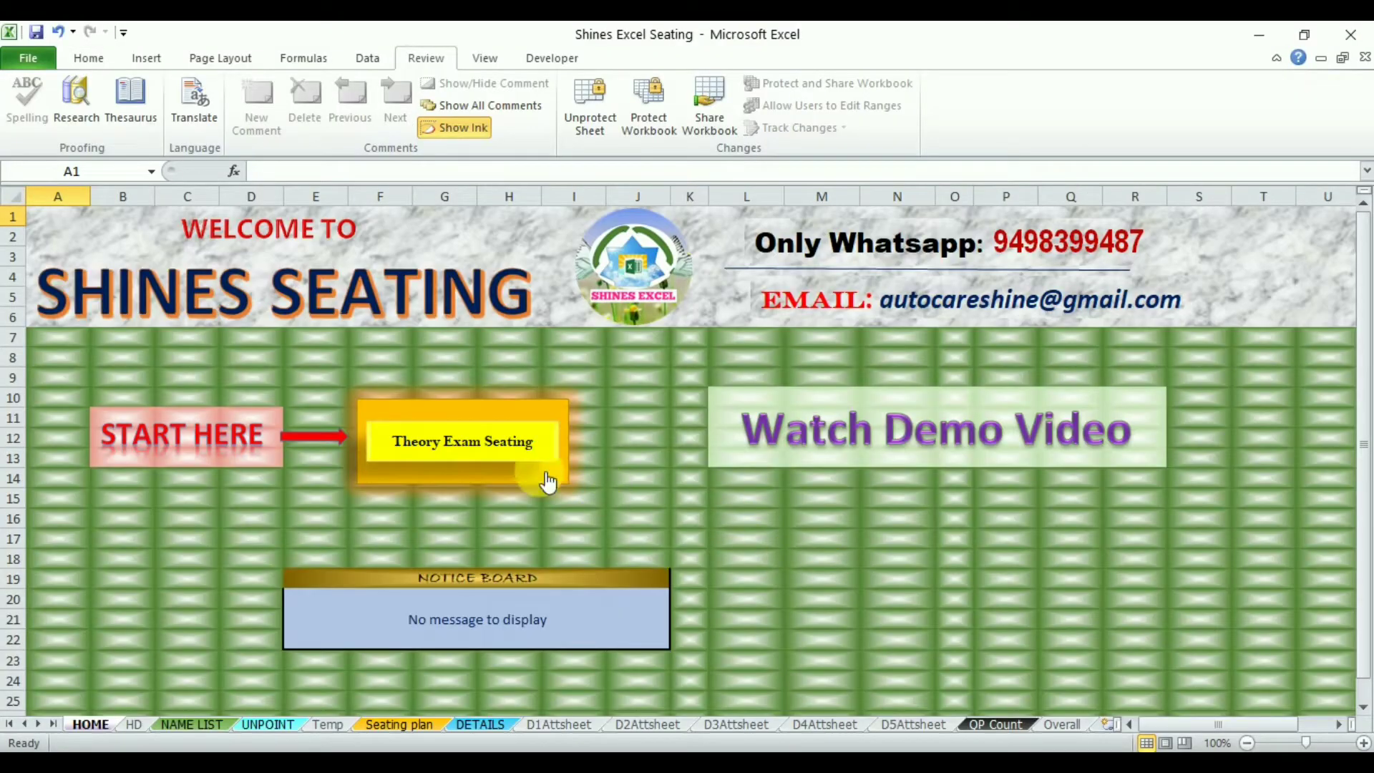
Step: Go from the welcome page's Theory Exam Seating through the HD sheet to NAME LIST
left_click(490, 456)
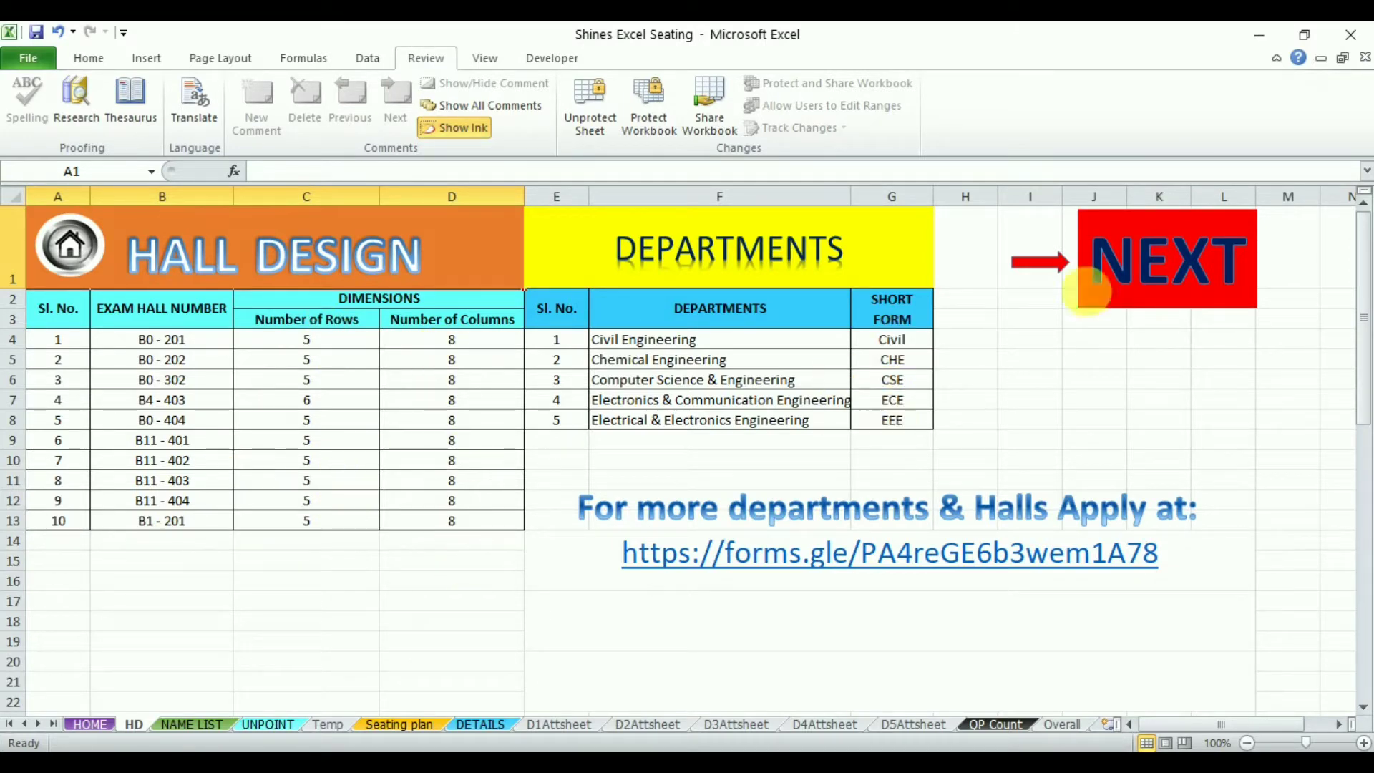
left_click(1130, 270)
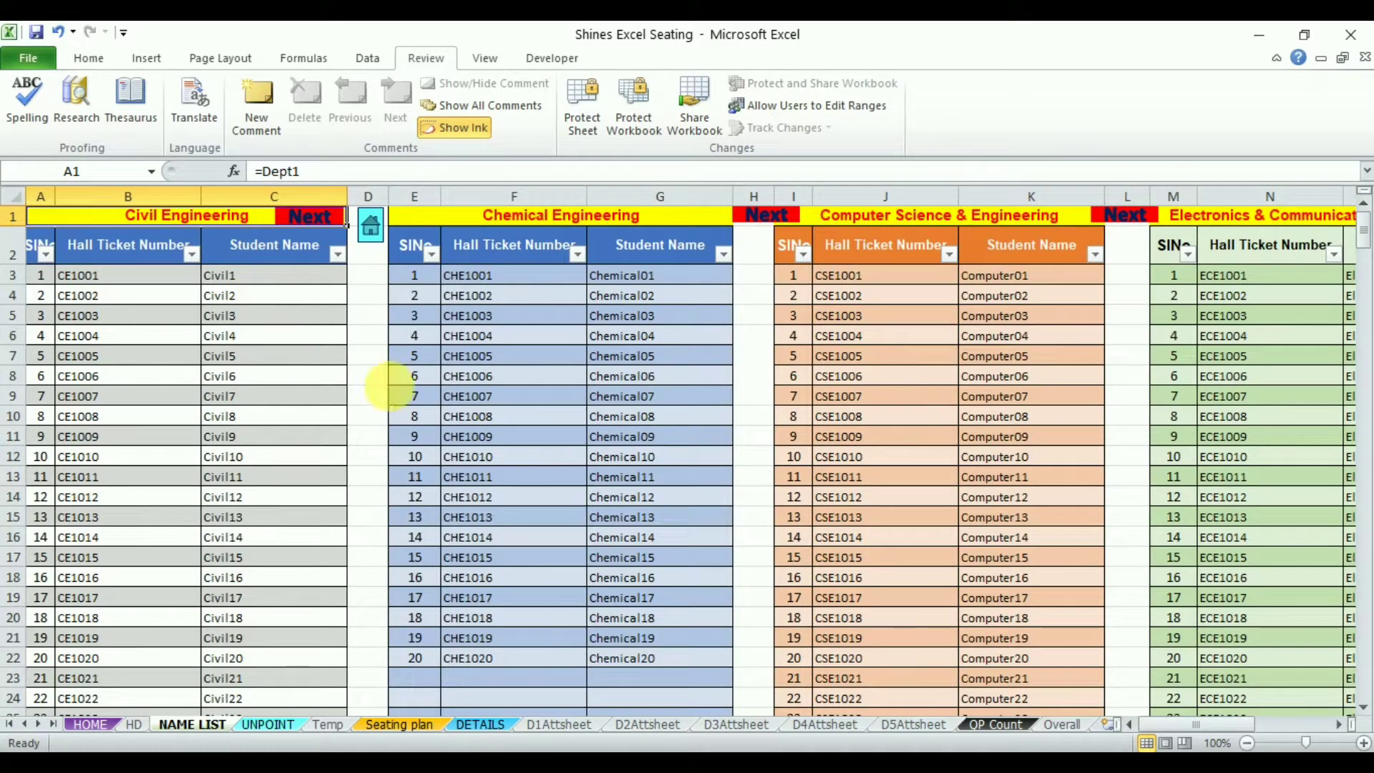
Step: On the DETAILS sheet, set the exam date to 7/7/2020
left_click(299, 217)
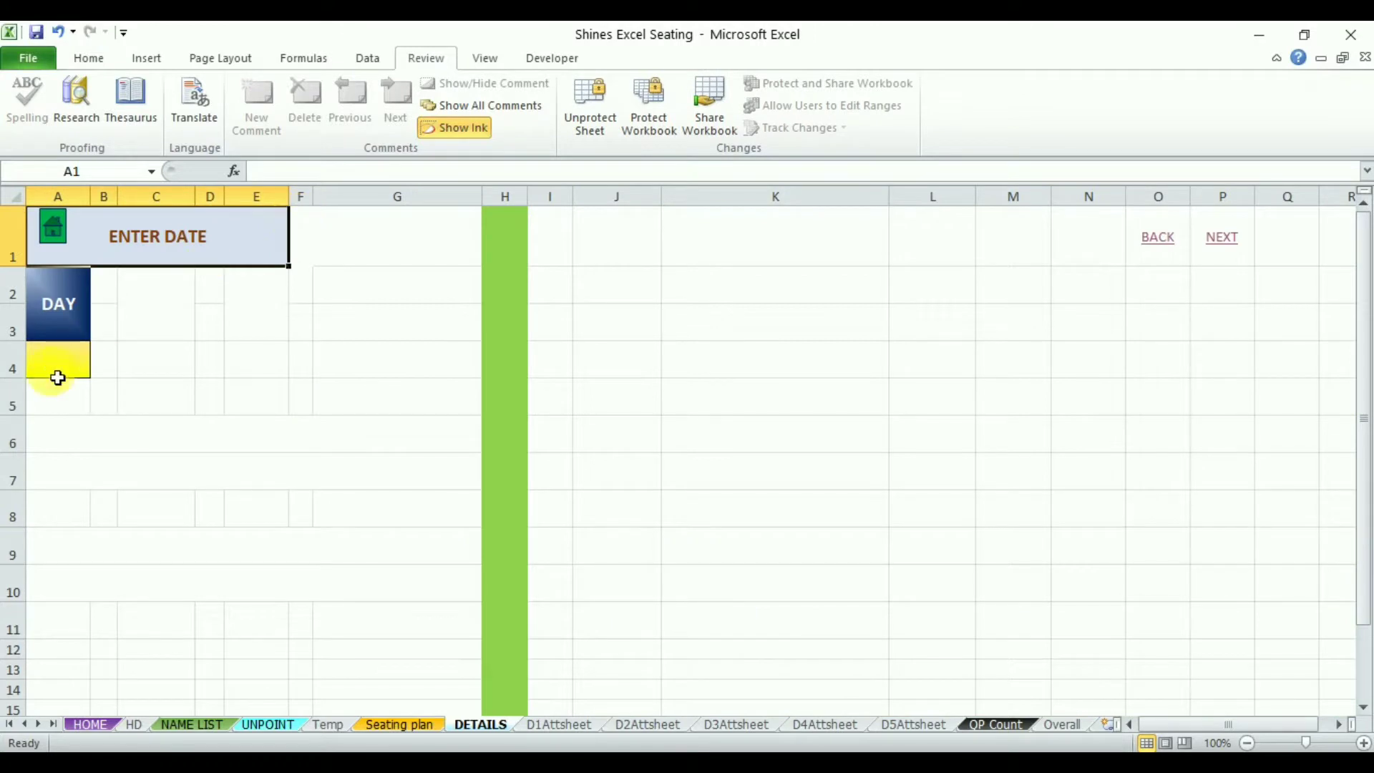
left_click(57, 378)
left_click(100, 368)
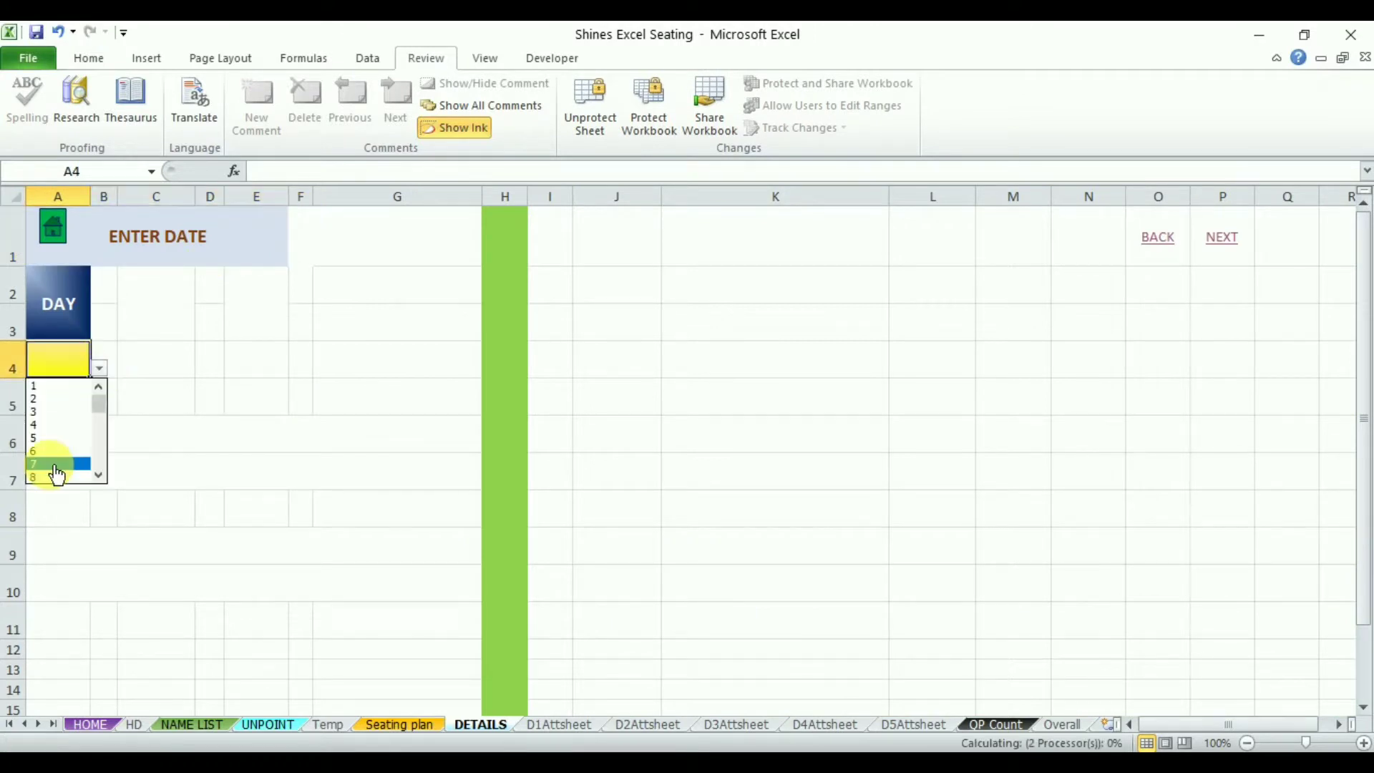
left_click(58, 464)
left_click(156, 360)
left_click(204, 368)
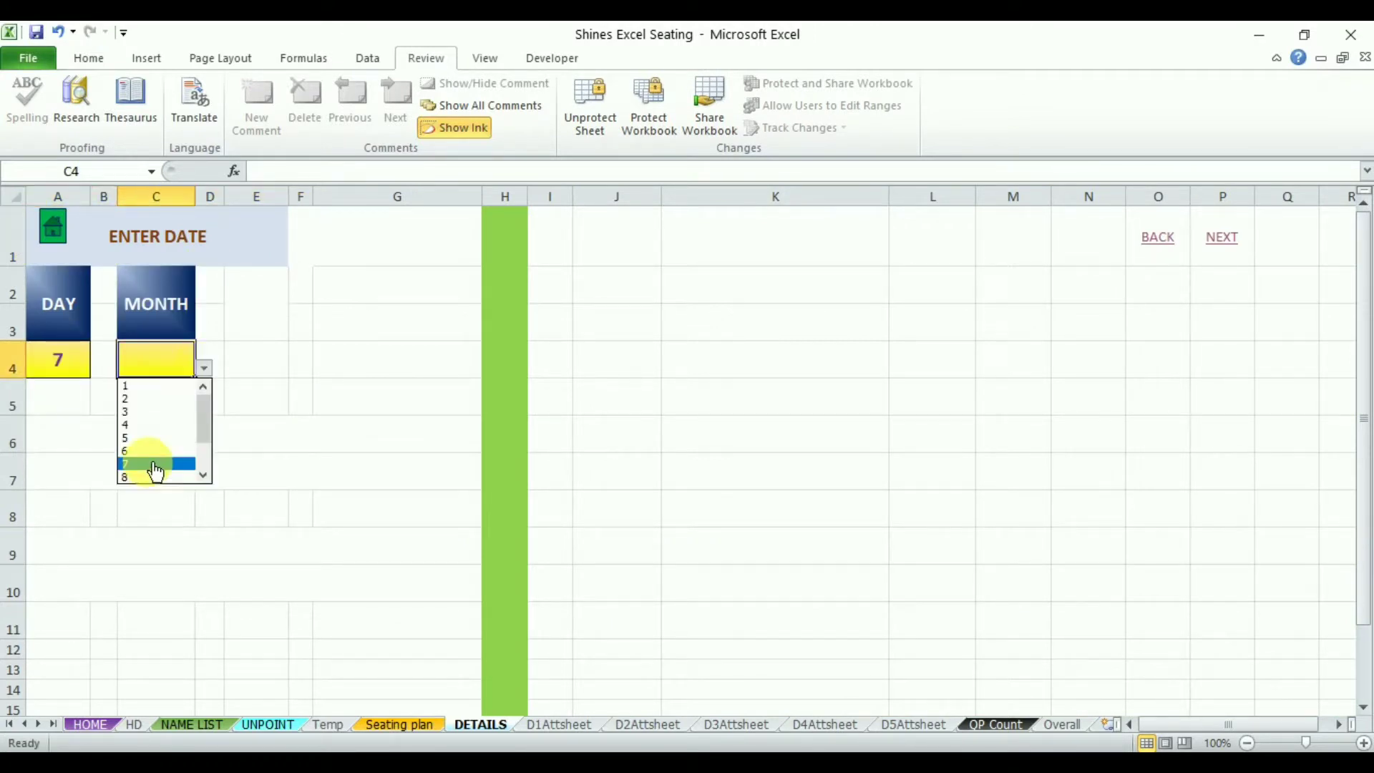
left_click(155, 464)
left_click(254, 365)
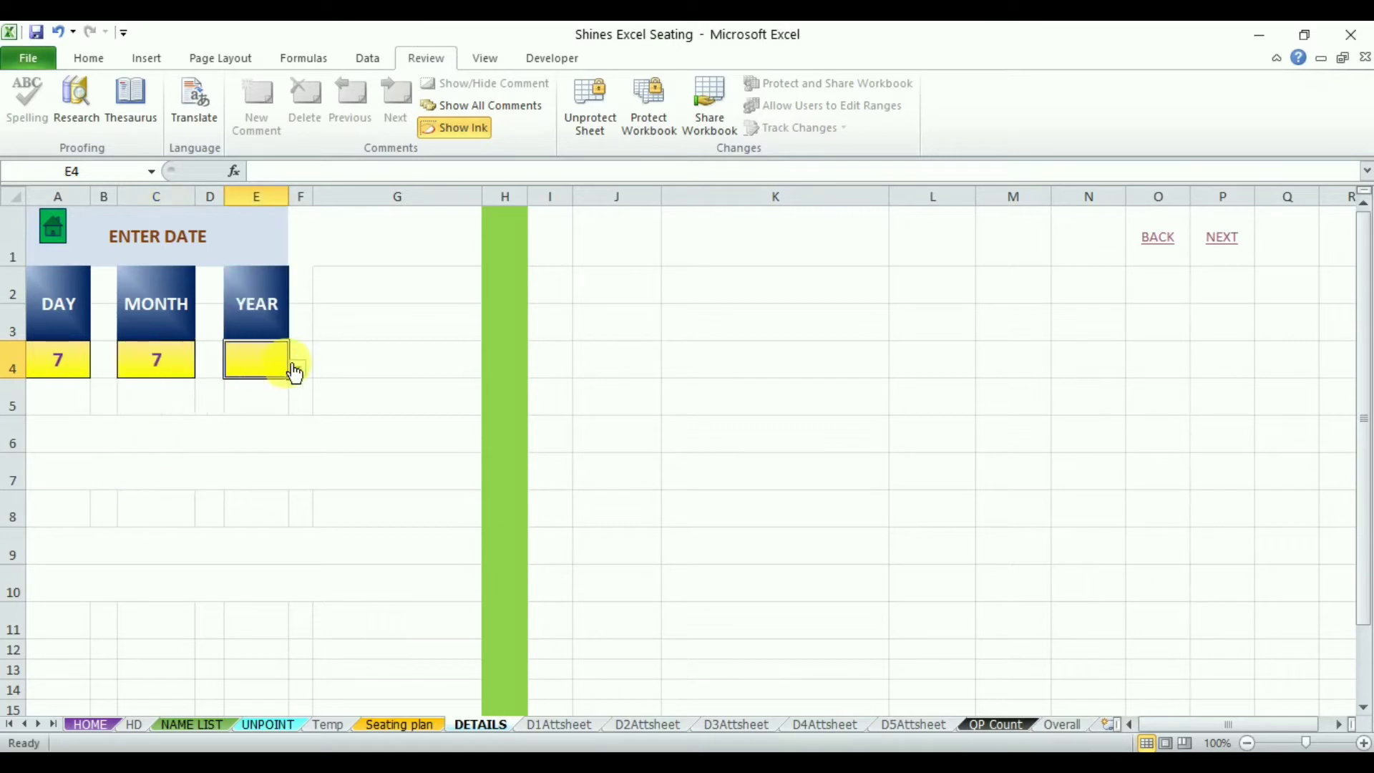
left_click(283, 405)
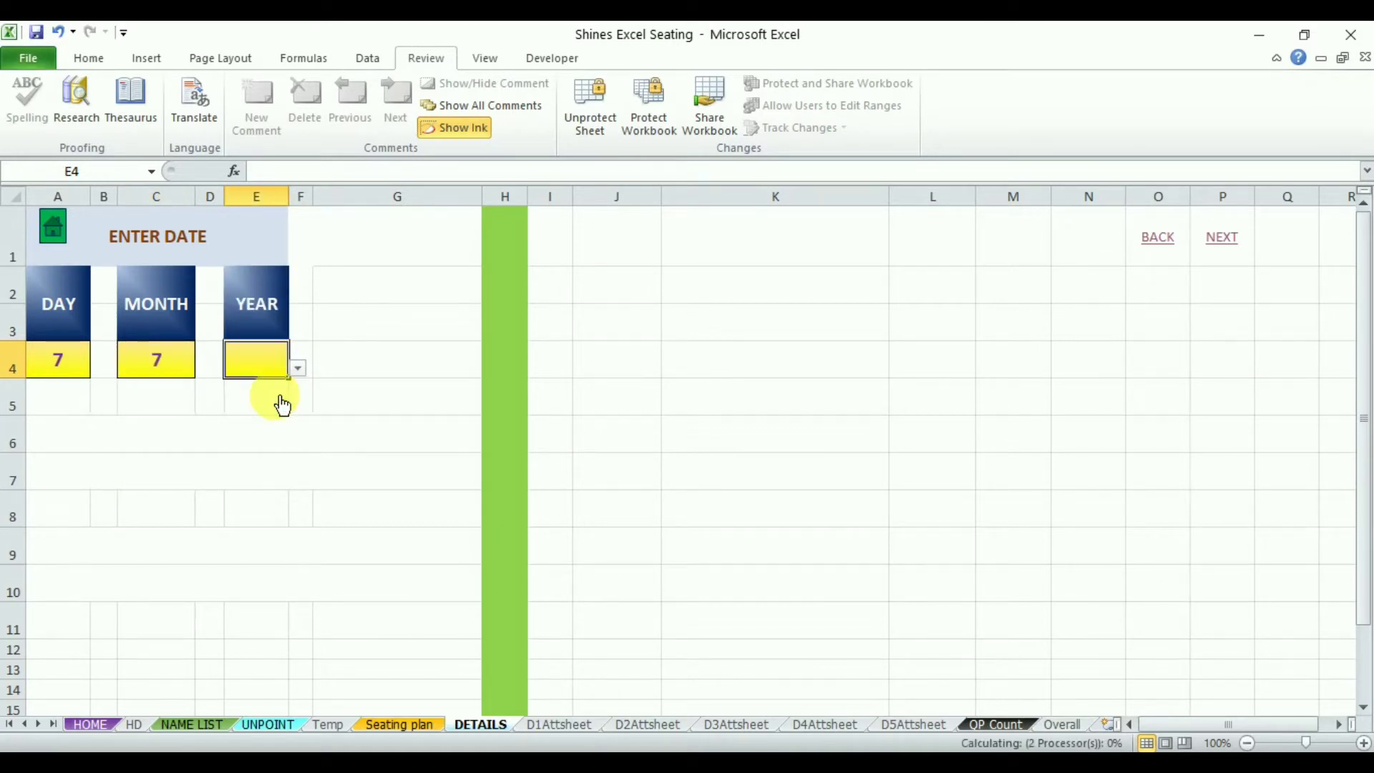
Step: Set session FN, exam APR/MAY 2020 and centre SHINES EXCEL SCHOOL
left_click(442, 285)
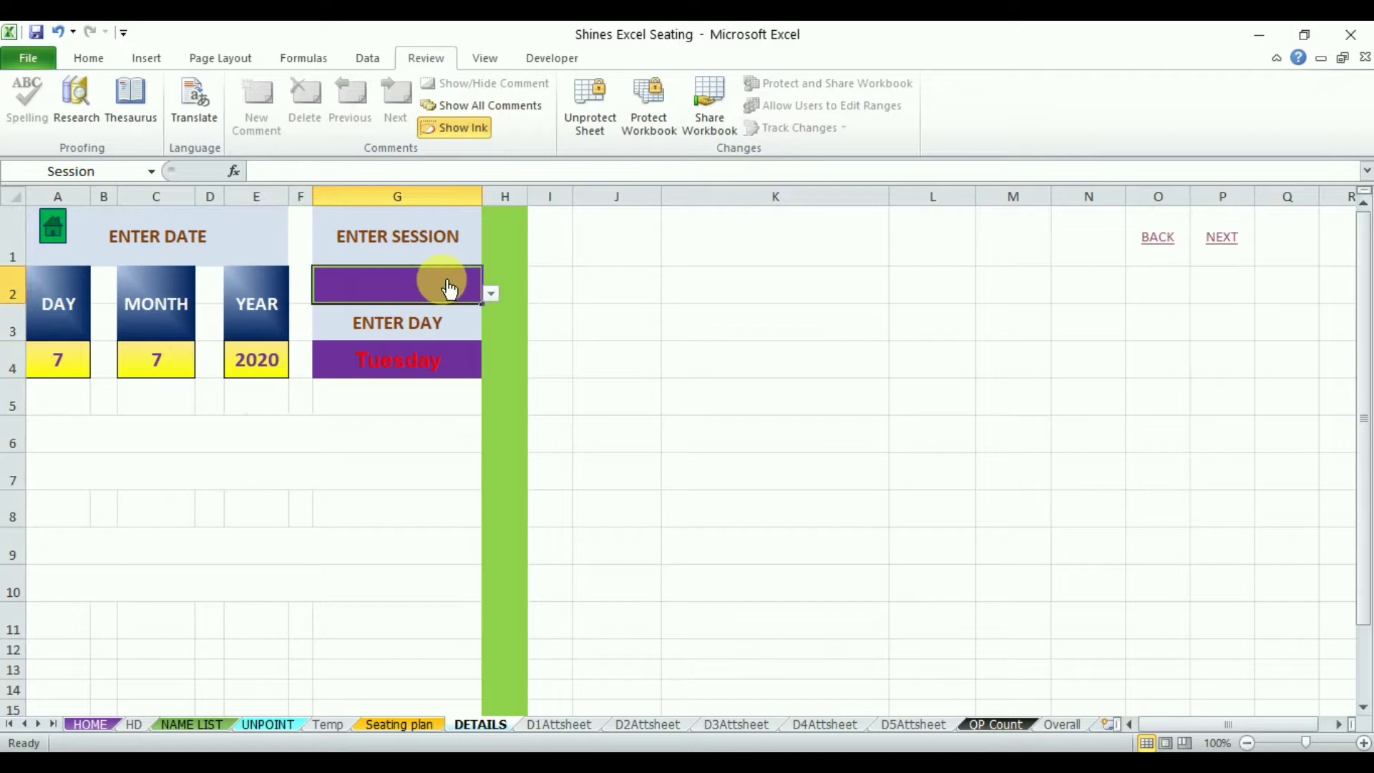
left_click(492, 293)
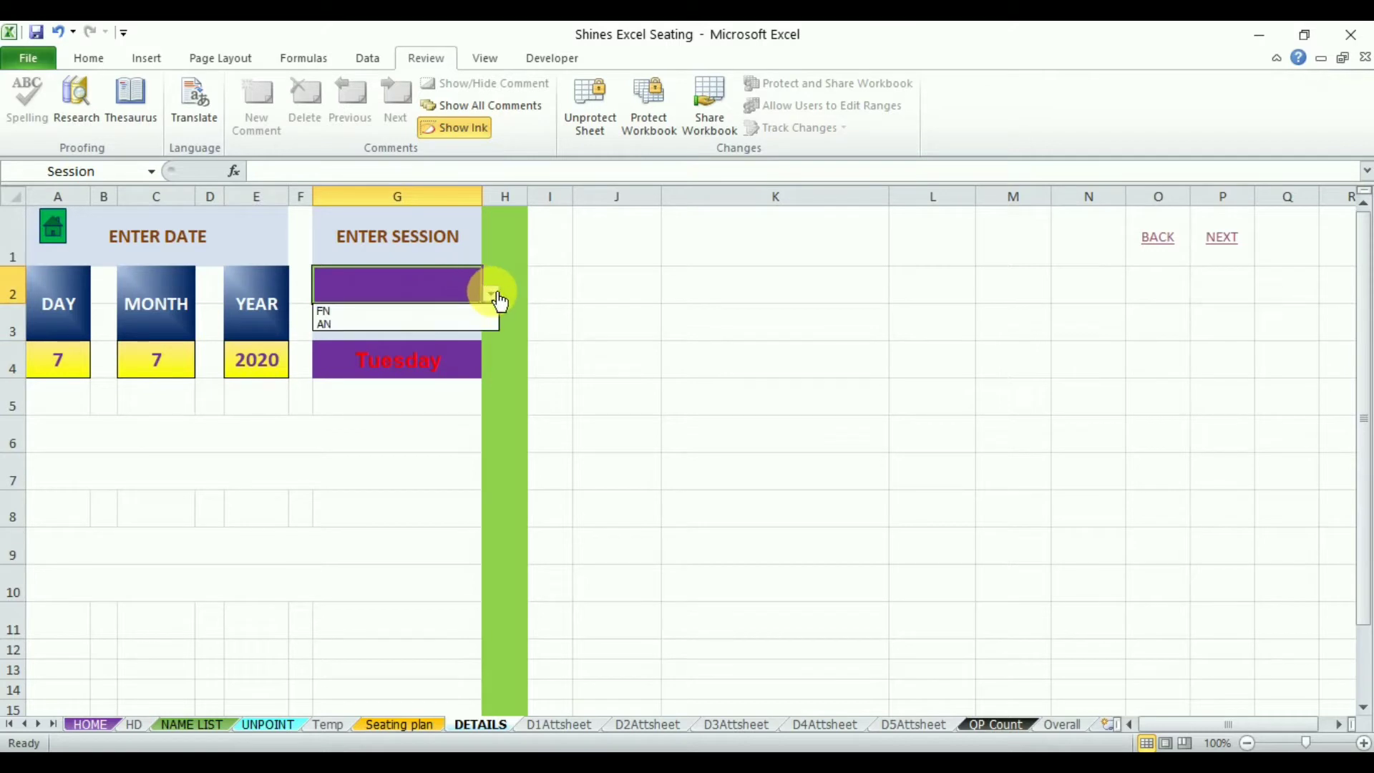
left_click(458, 313)
left_click(271, 485)
type("APR/MAY 2020 Exam")
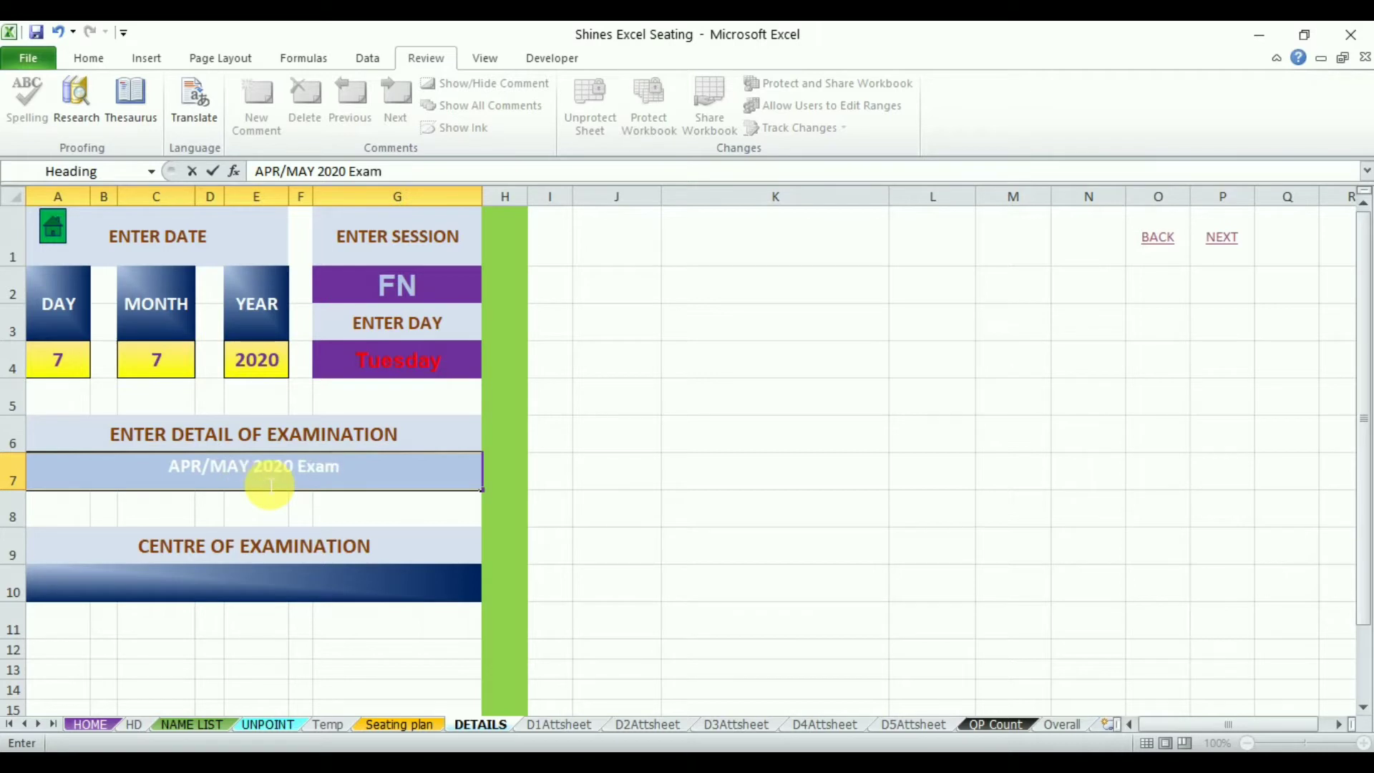
left_click(264, 594)
type("SHINES EXCEL SCHOOL")
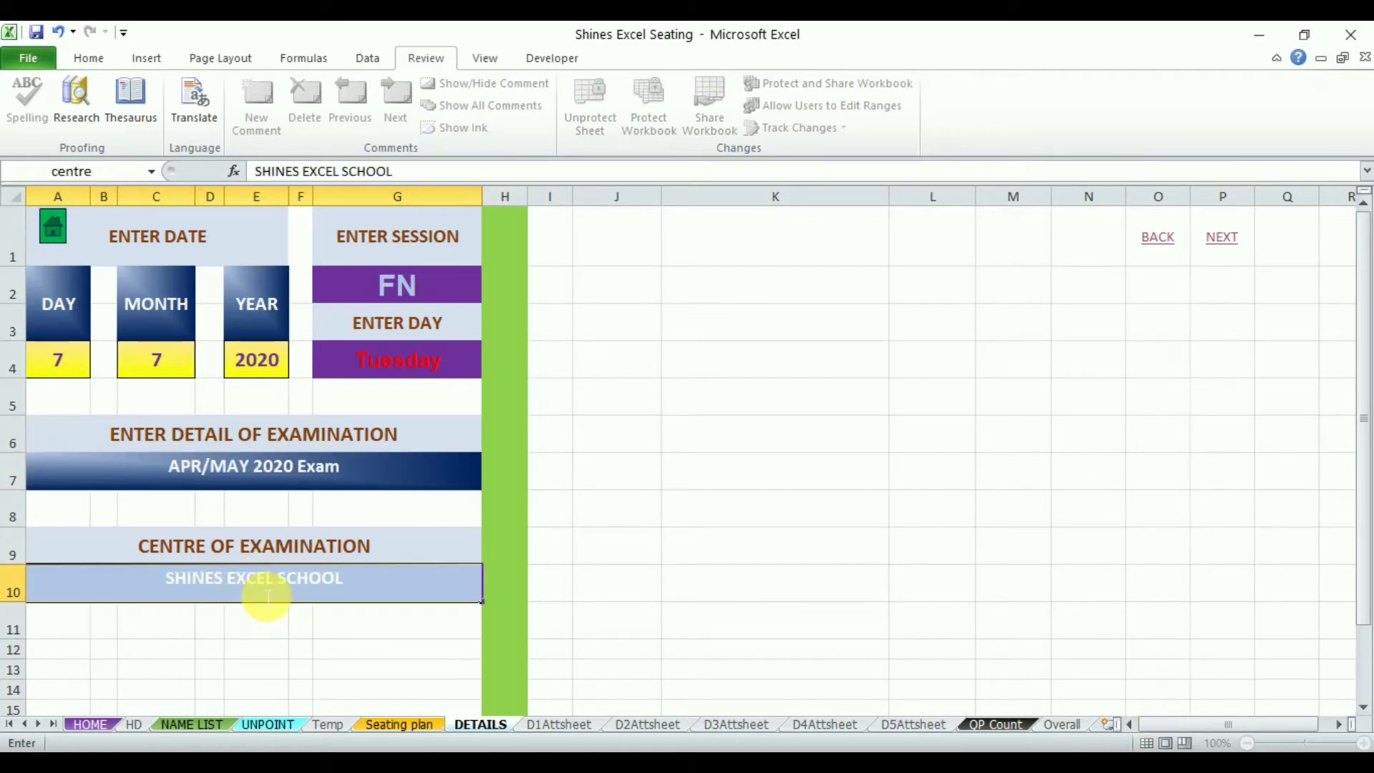
key("Return")
left_click(823, 283)
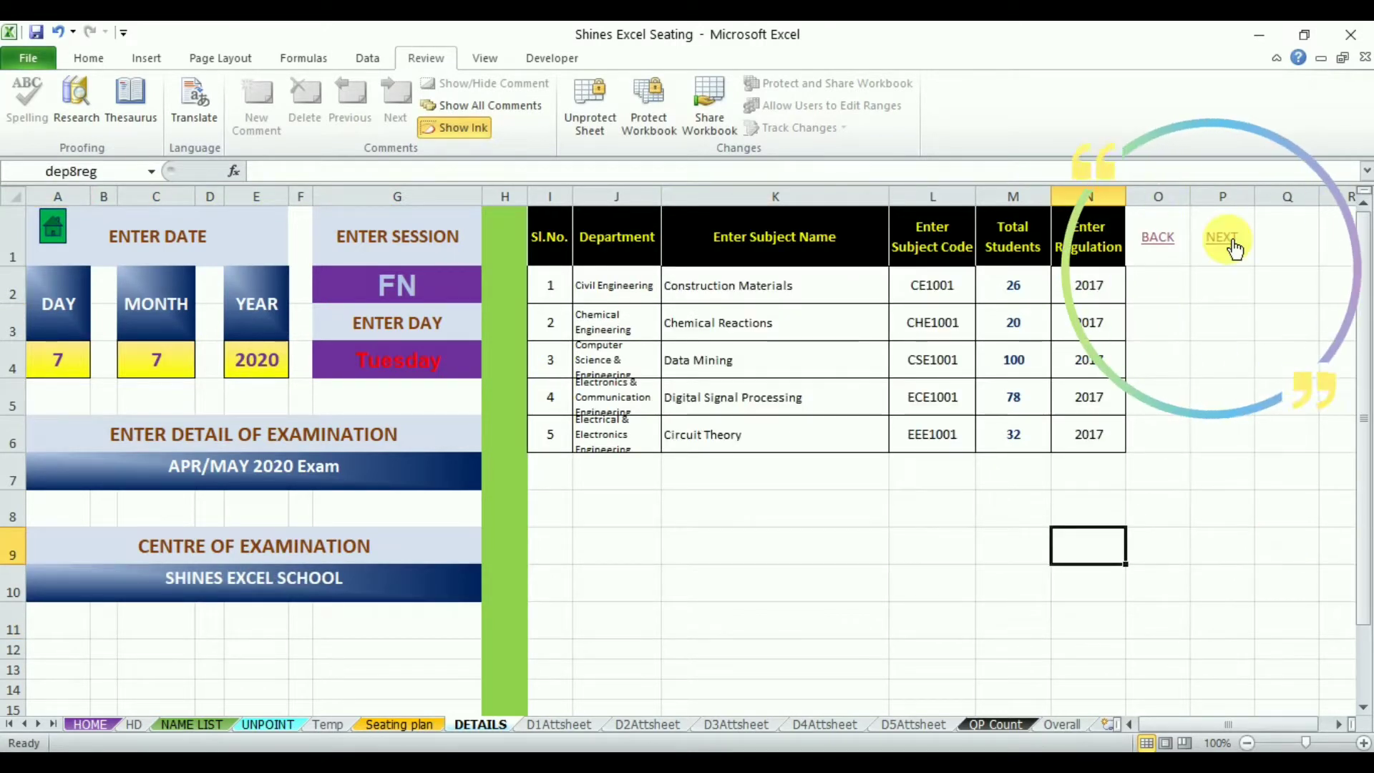
Step: Assign hall B0 - 201 to room 1 with 20 CSE and 20 ECE students
left_click(1228, 239)
left_click(1167, 223)
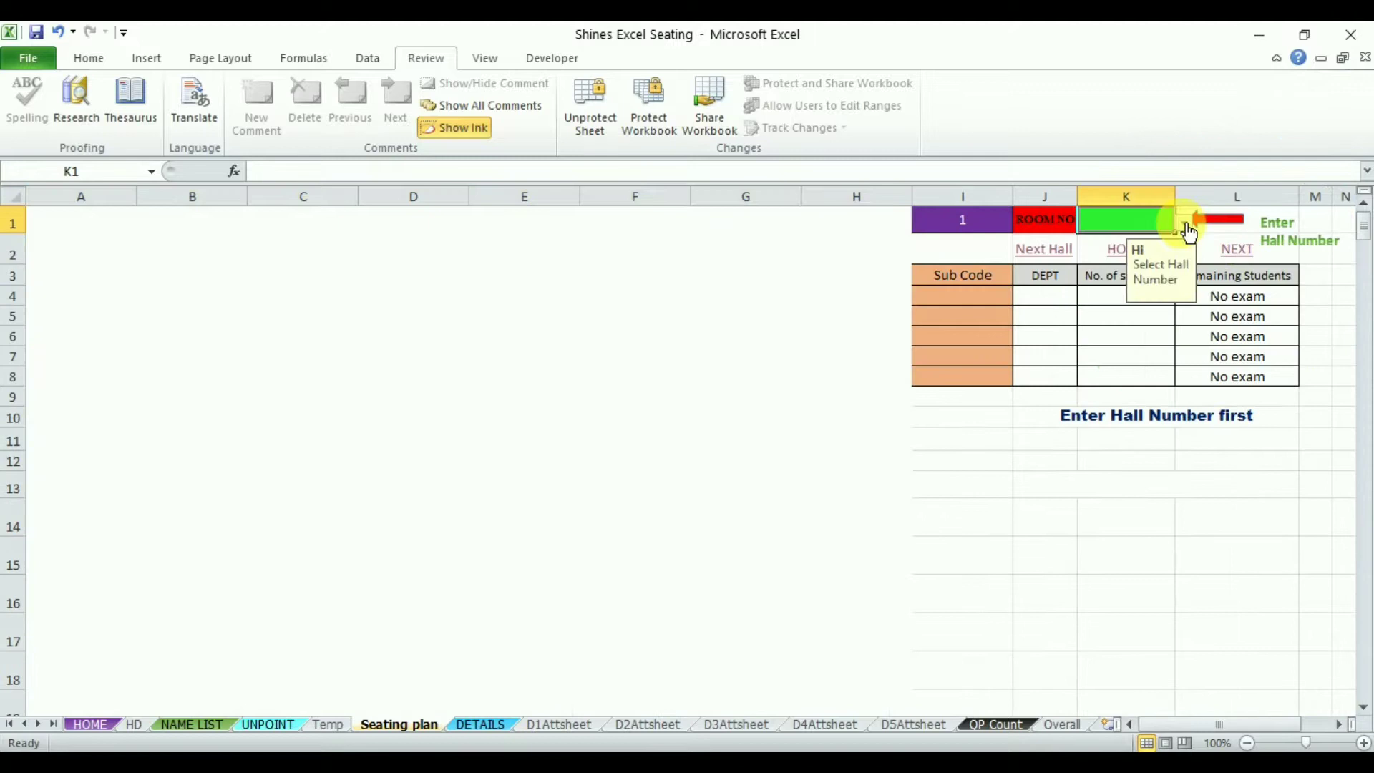
left_click(1136, 242)
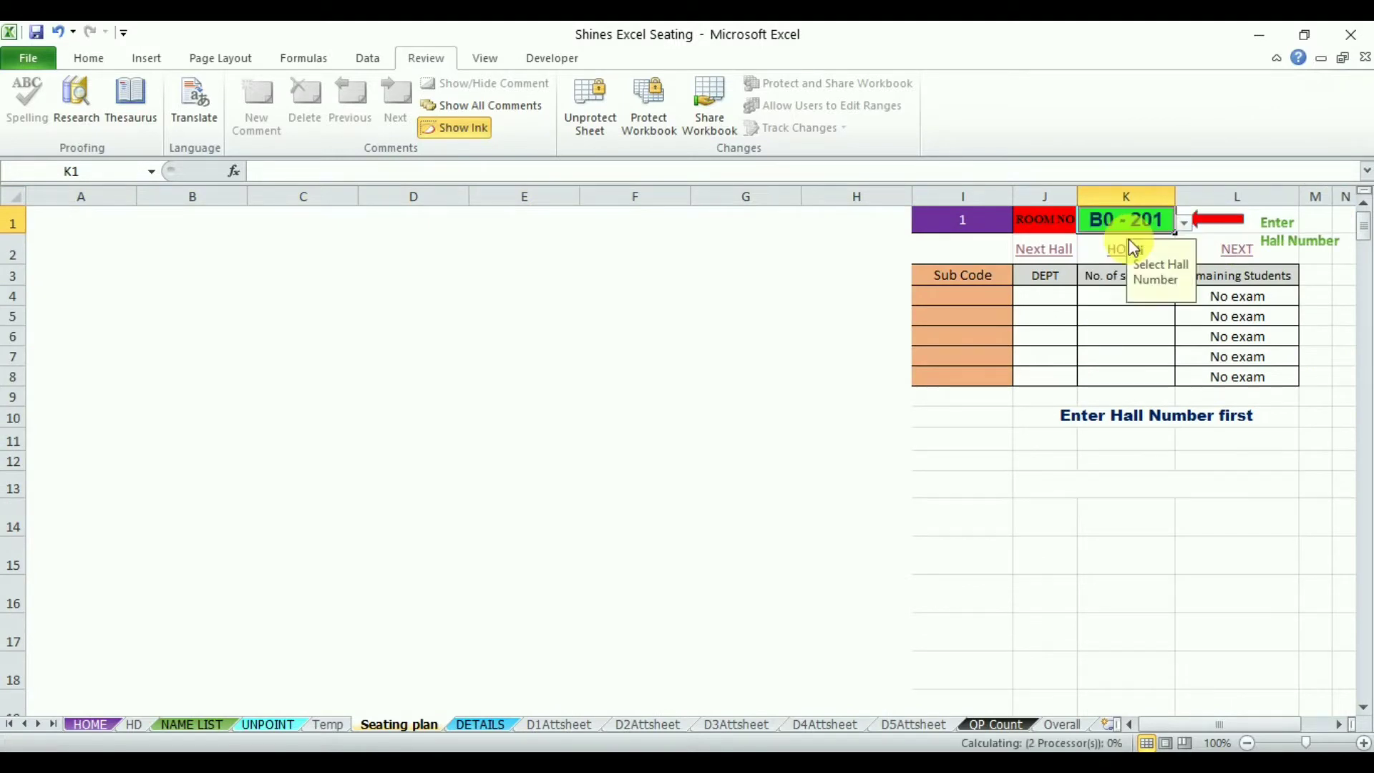
left_click(1067, 296)
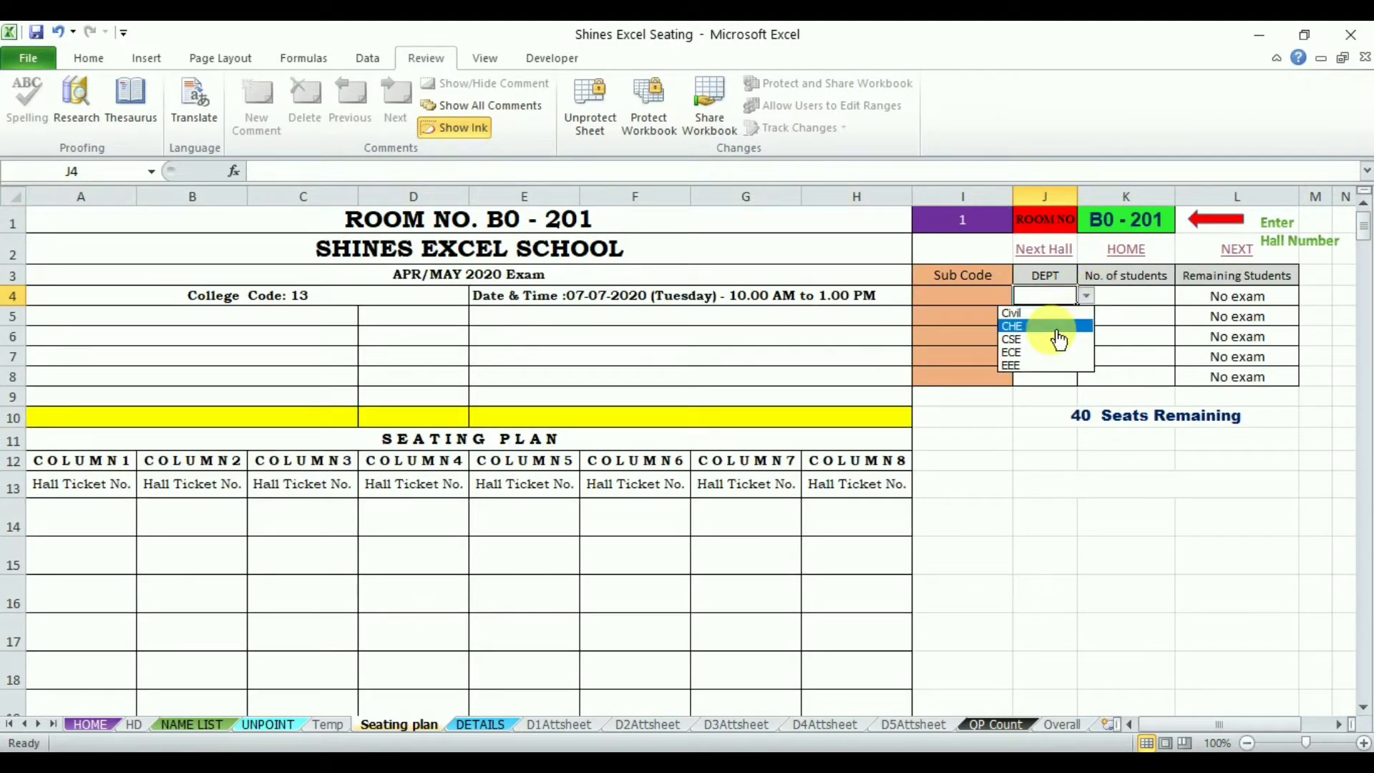
left_click(1043, 339)
left_click(1187, 296)
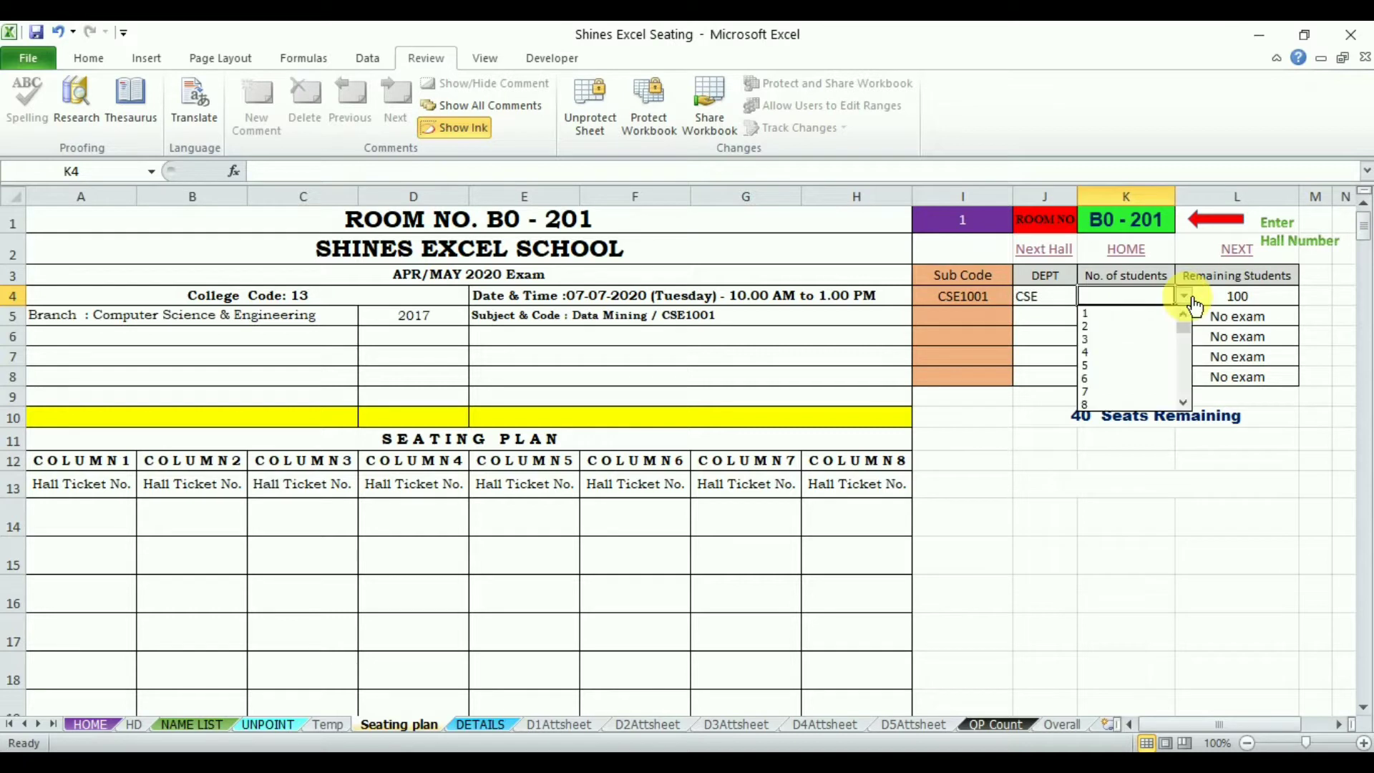
left_click(1130, 346)
left_click(1054, 317)
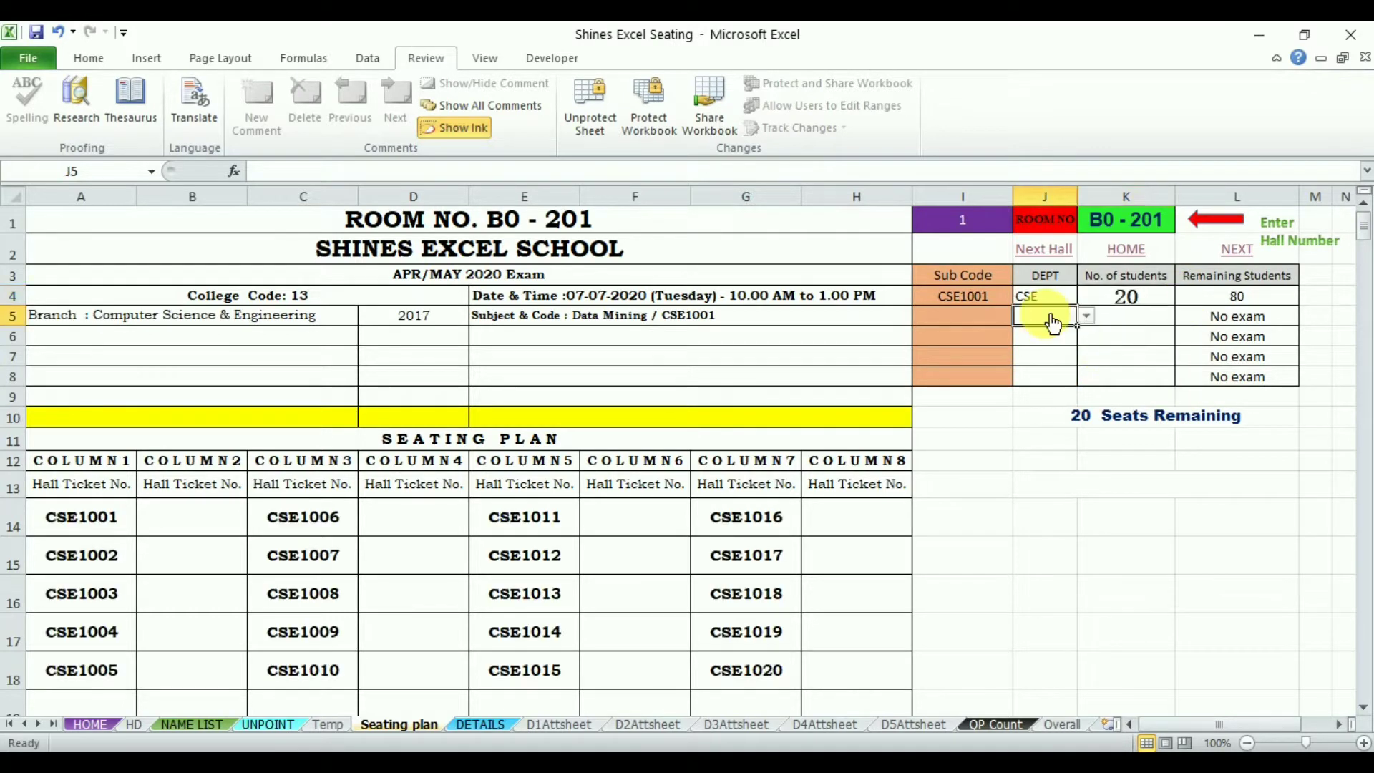
left_click(1042, 373)
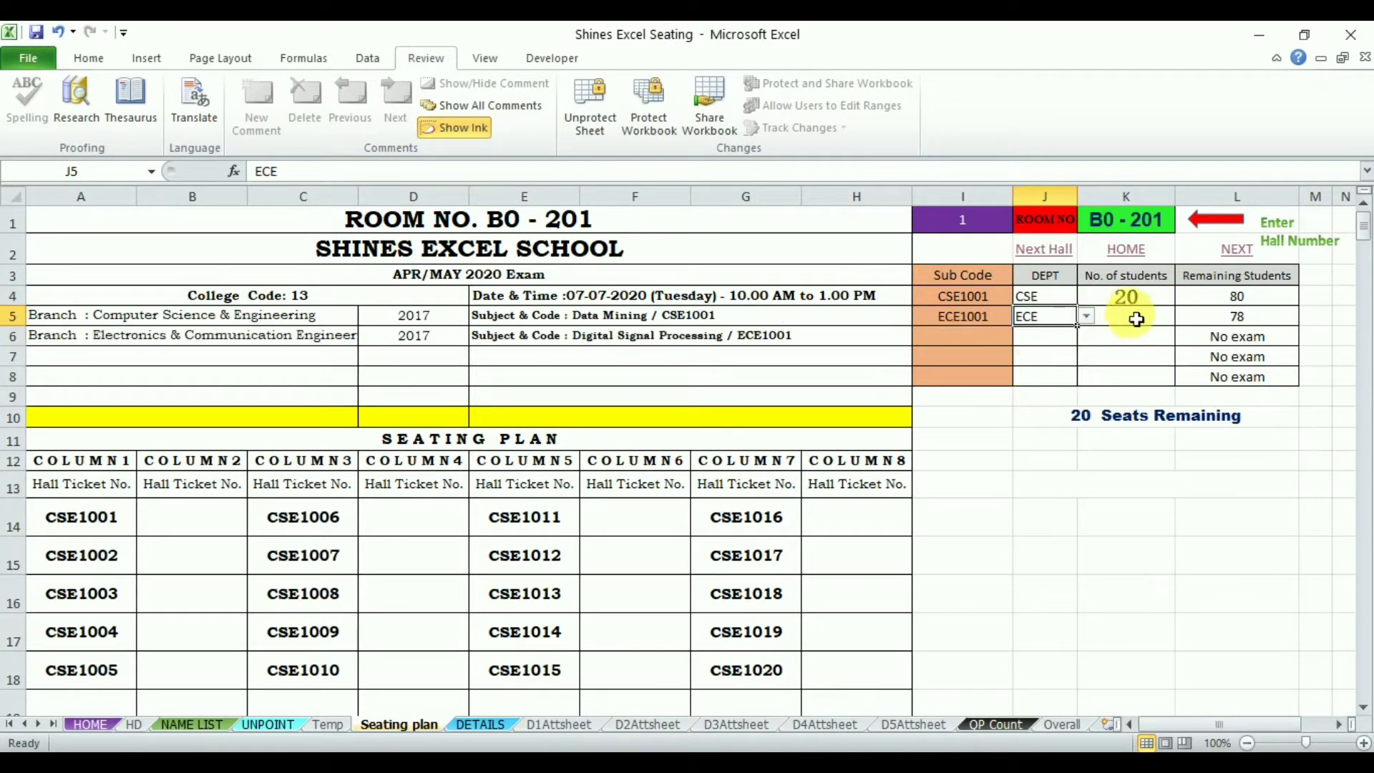
left_click(1131, 315)
left_click(1185, 316)
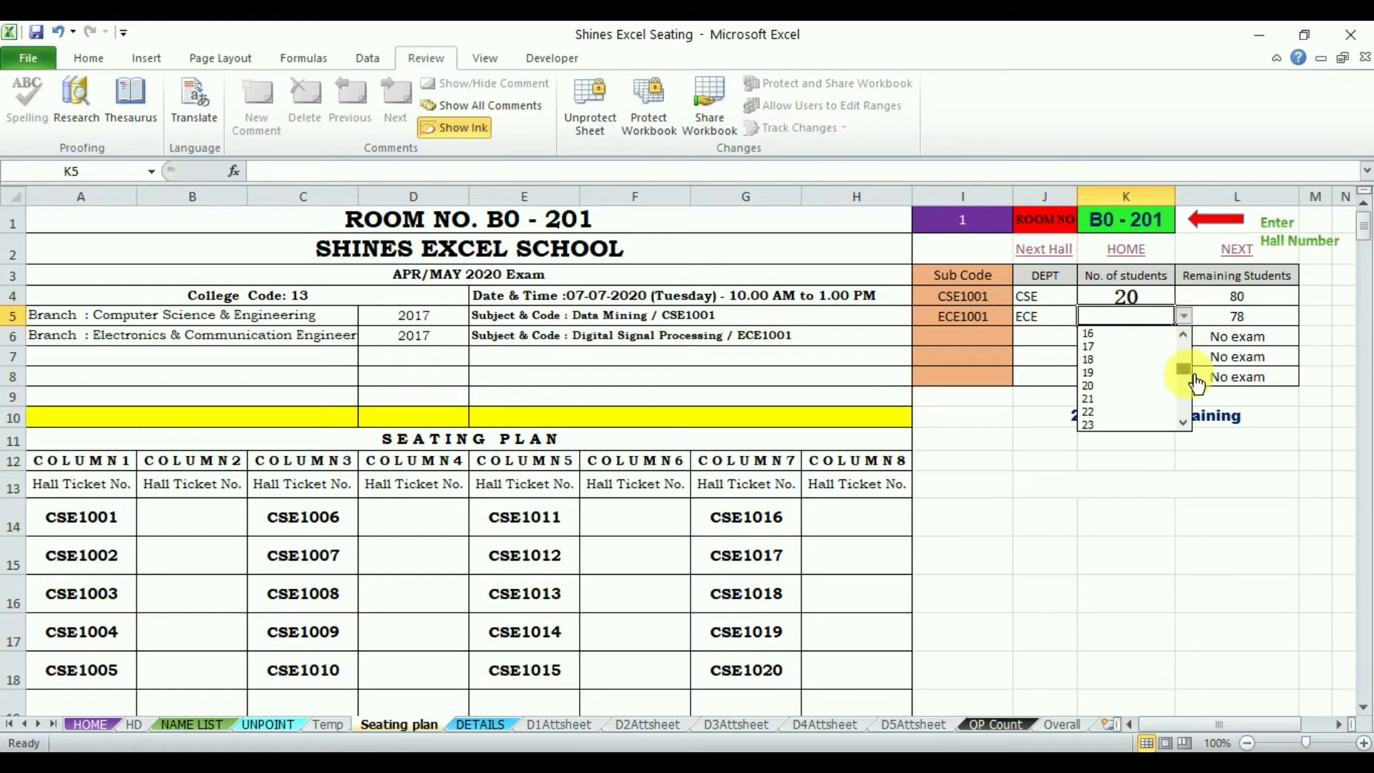
left_click(1130, 385)
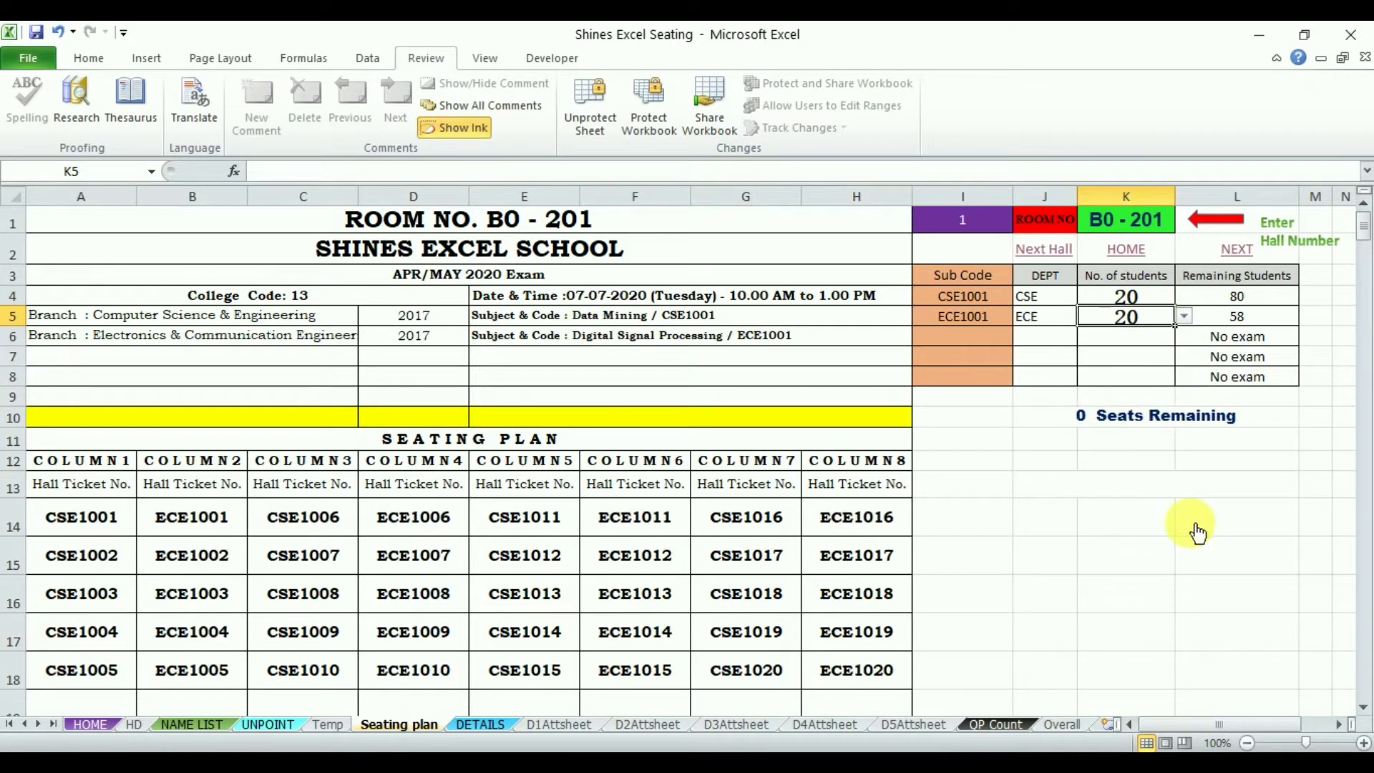
Step: Assign hall B4 - 403 to room 2 and set the row count for hall B11 - 403
left_click(1065, 249)
left_click(1074, 446)
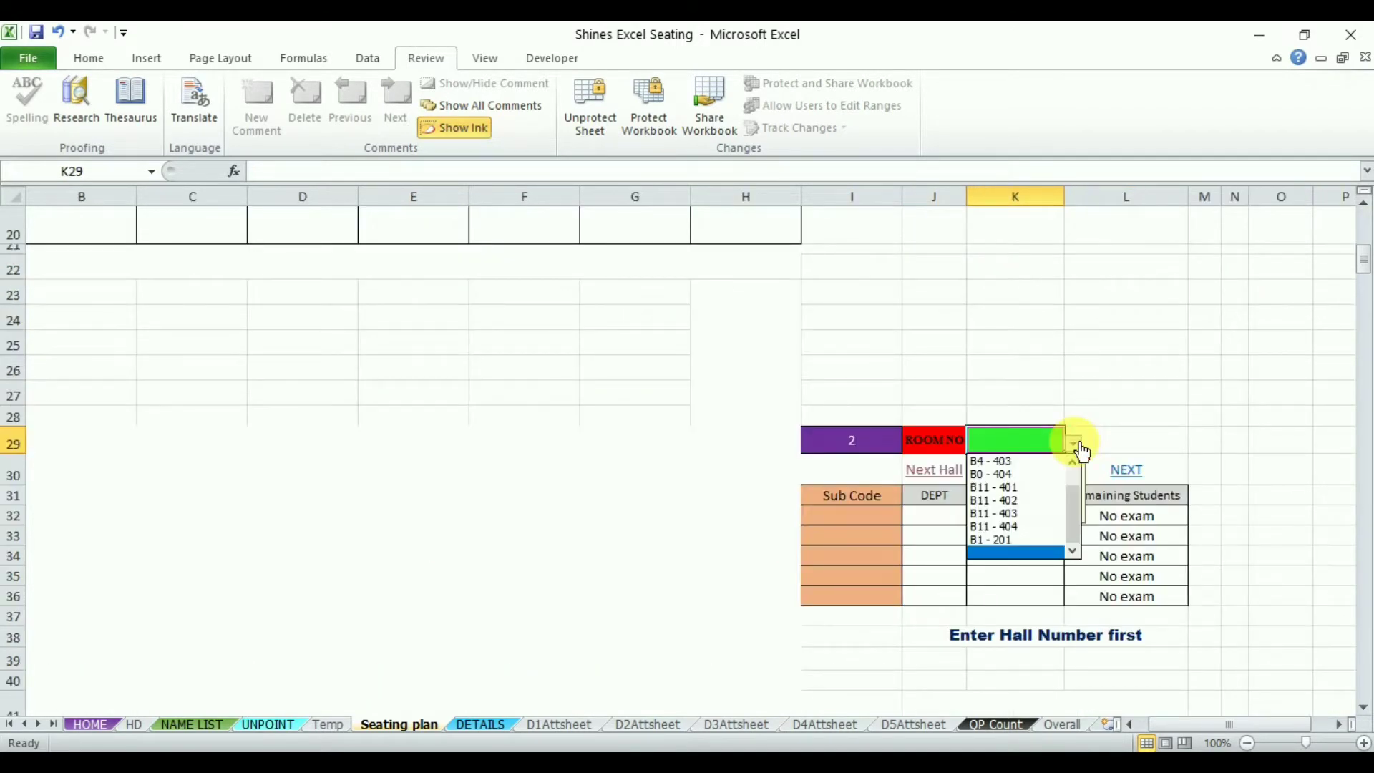
left_click(1035, 464)
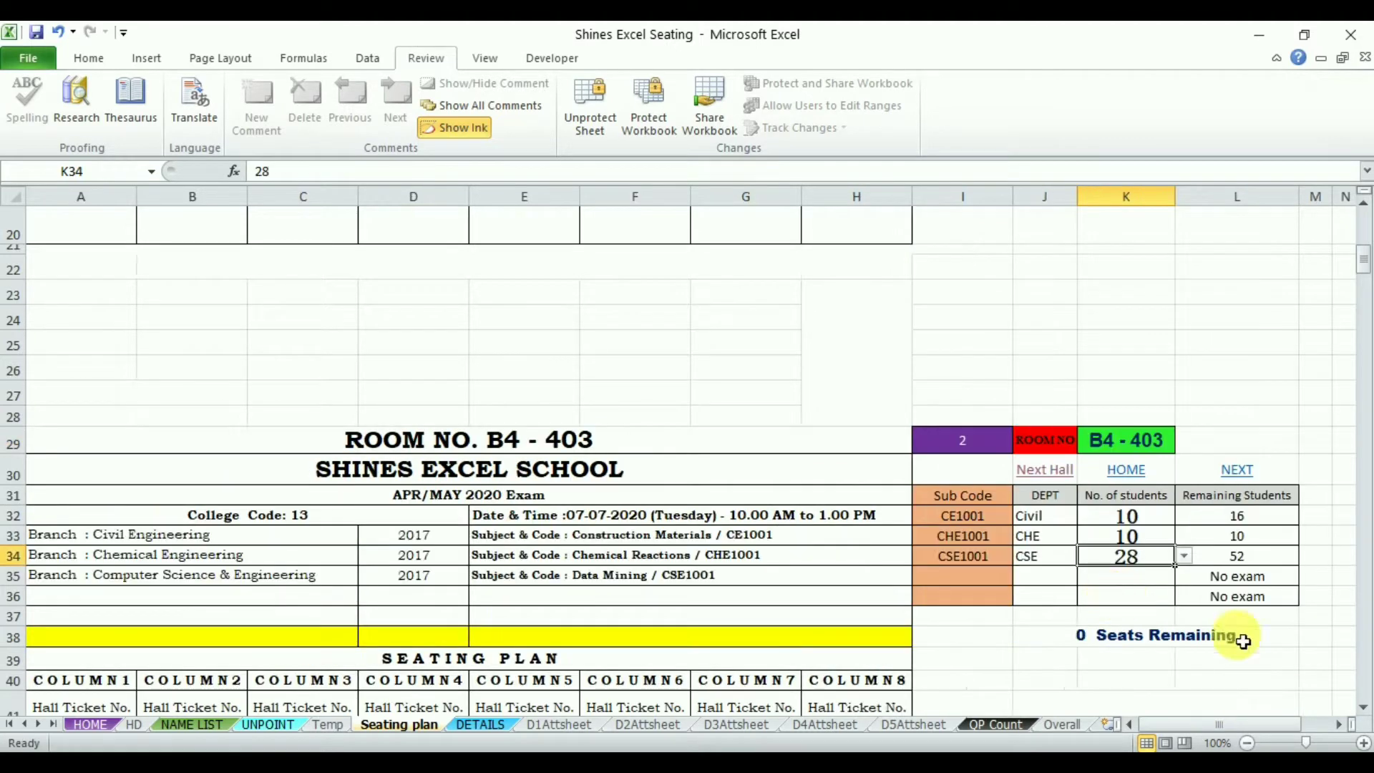
left_click(1296, 665)
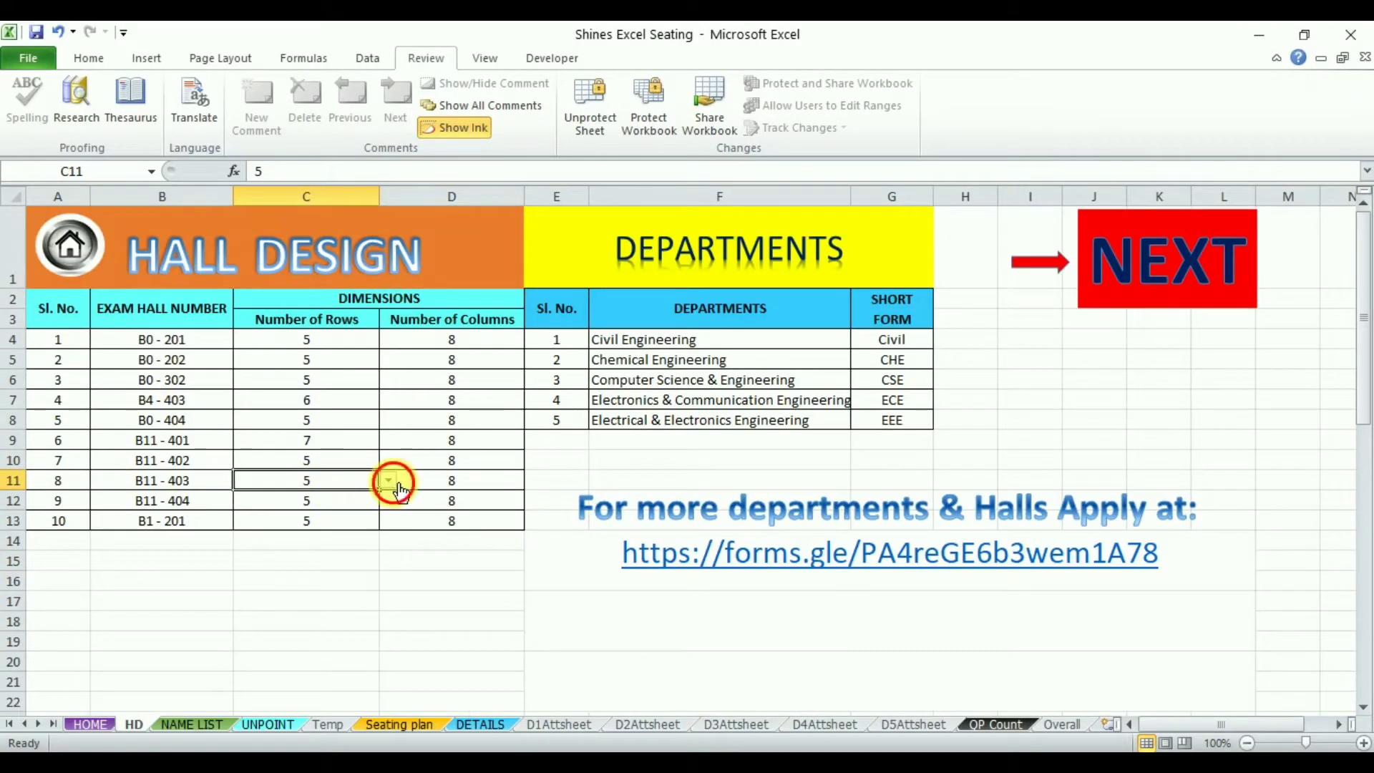
left_click(399, 487)
left_click(307, 574)
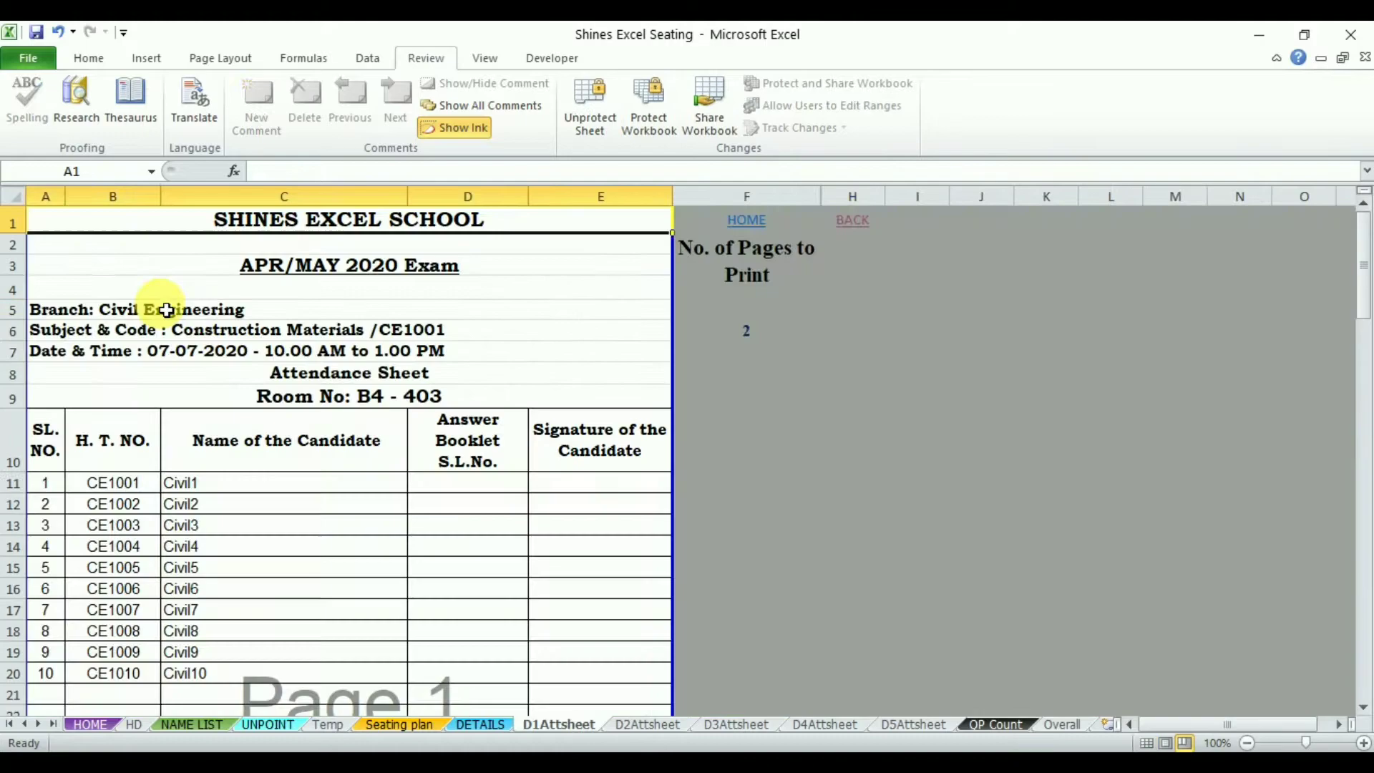
Step: Return HOME and open the D4Attsheet ECE attendance sheet from the index page
left_click(1363, 709)
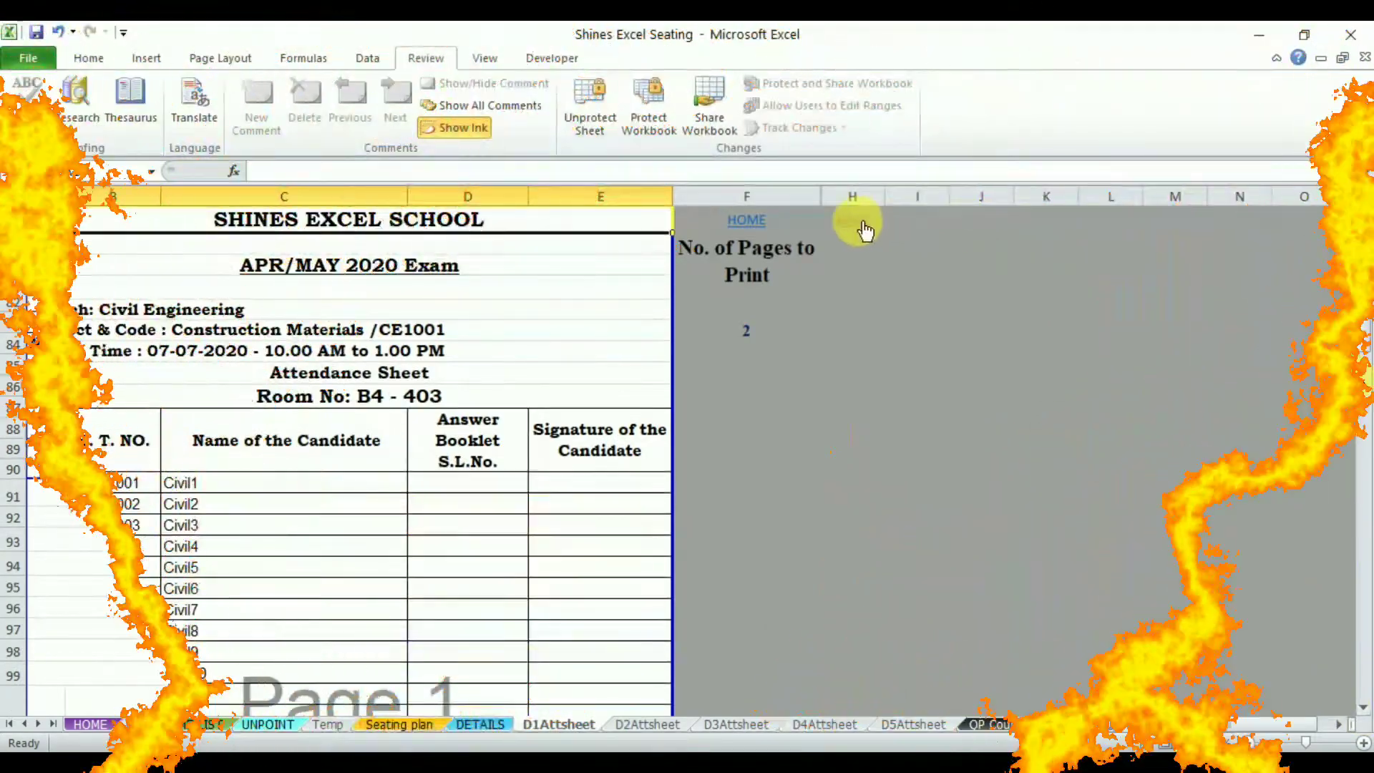
left_click(858, 222)
left_click(161, 464)
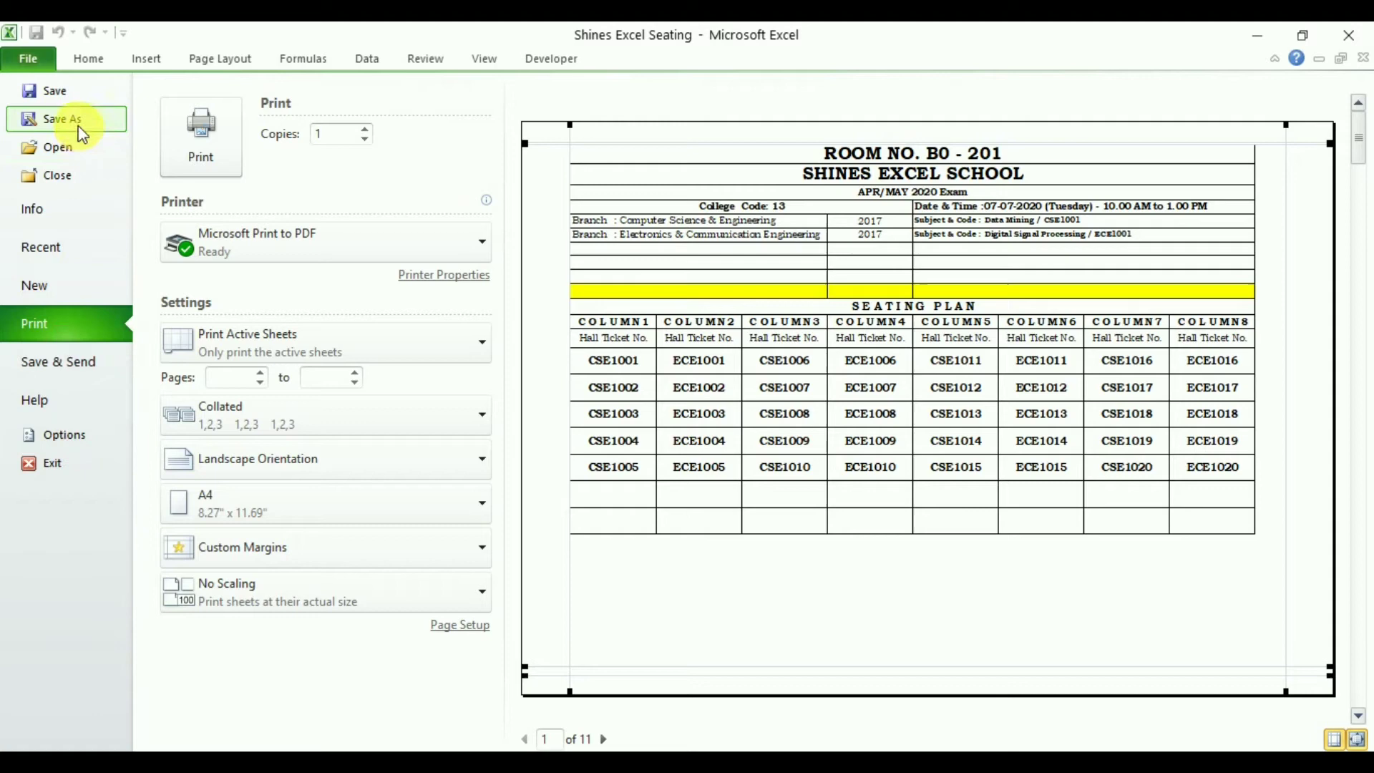
Step: Save the workbook as a PDF named Seating
left_click(79, 127)
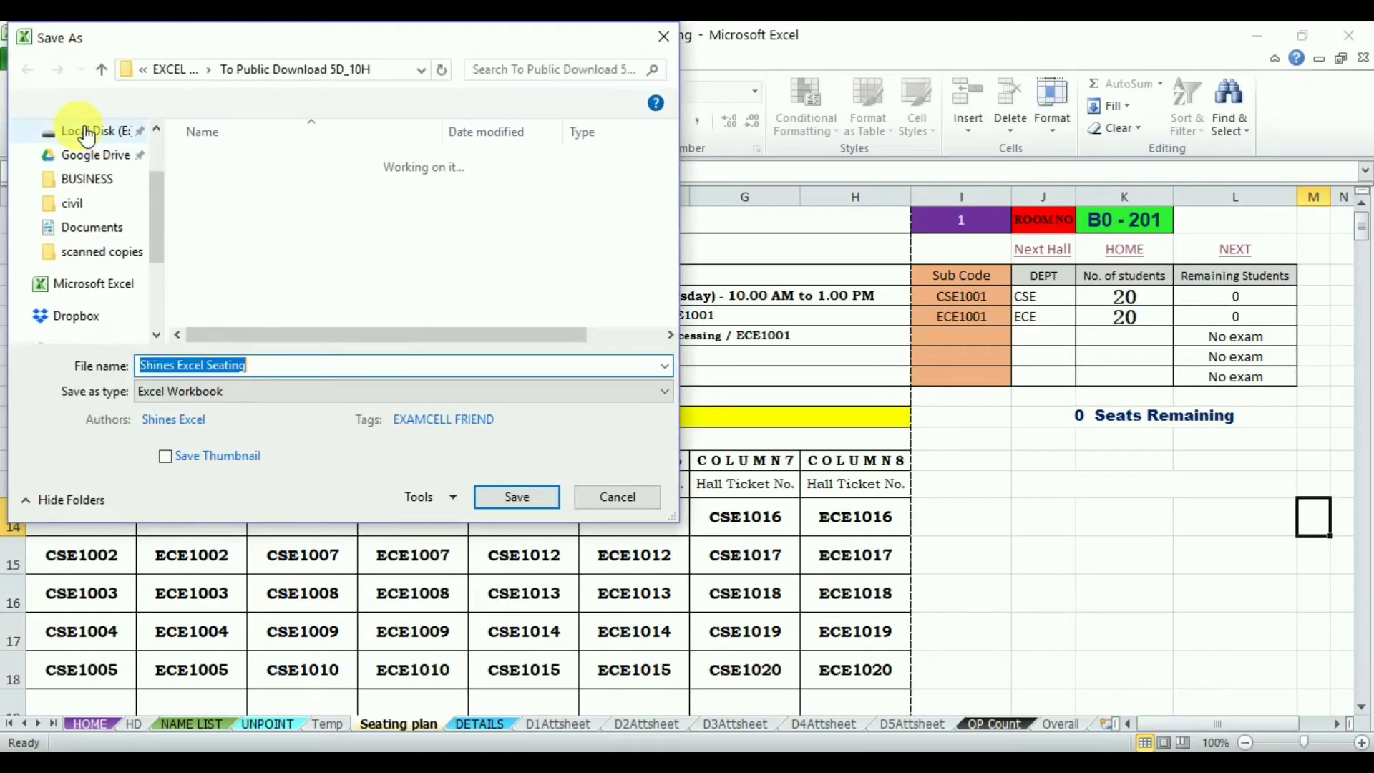
left_click(243, 392)
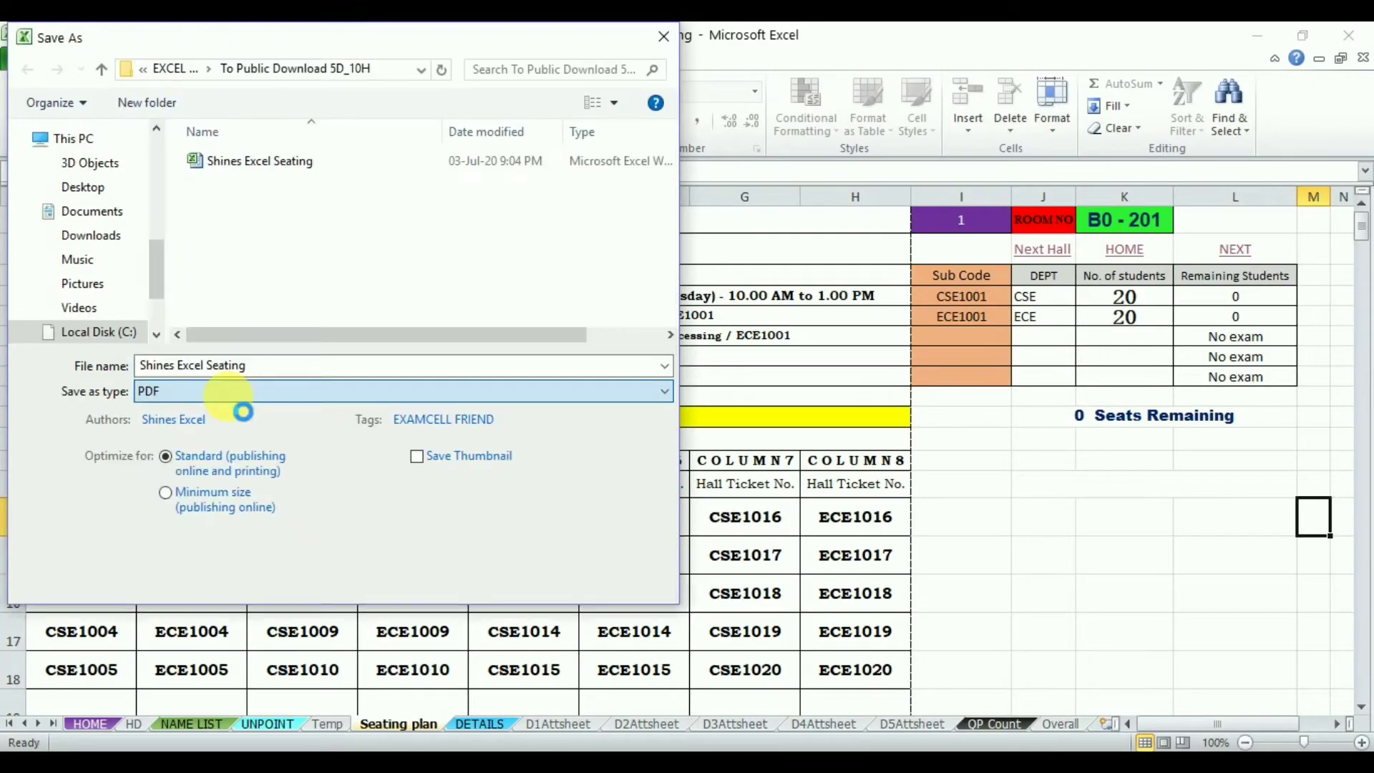
type("Seating")
left_click(511, 578)
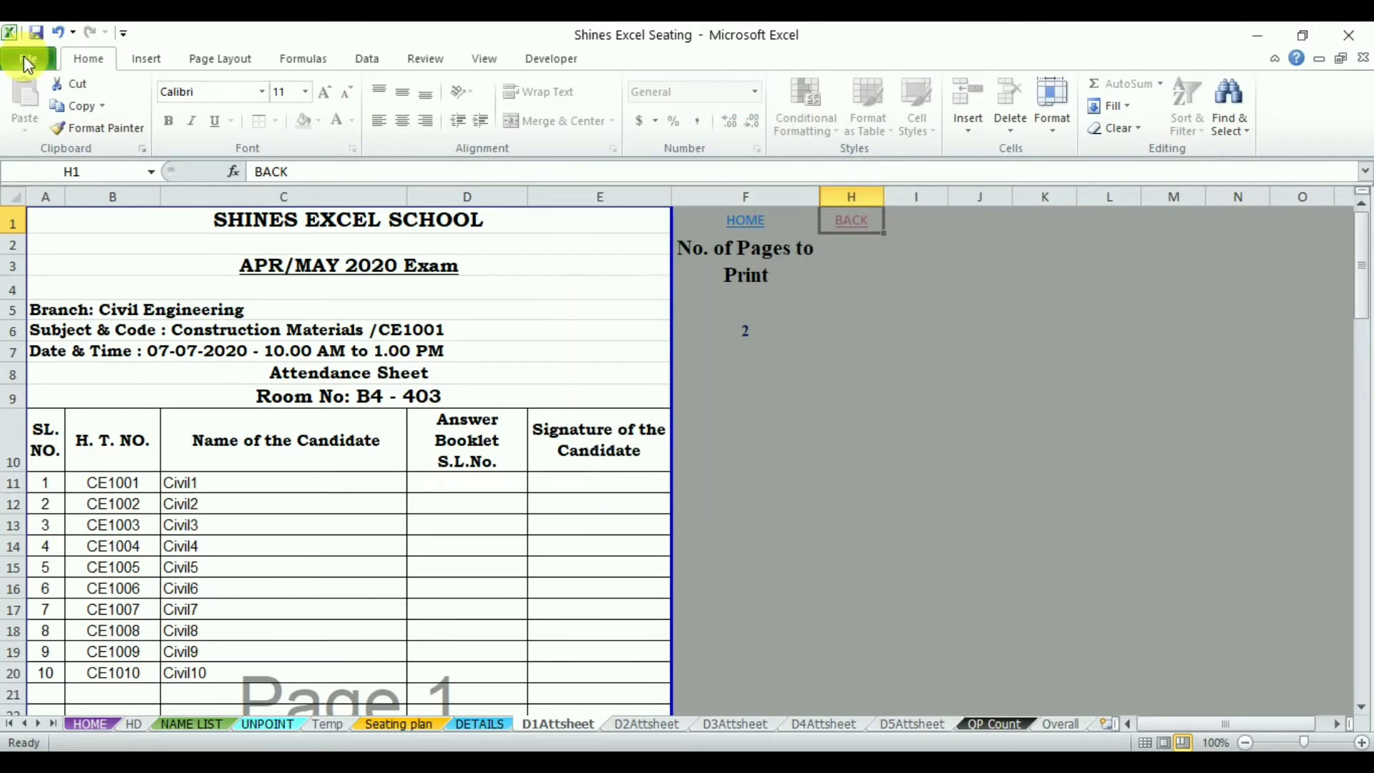
Step: Print the Civil attendance sheet to PDF as Attendance sheet1
left_click(29, 61)
left_click(63, 325)
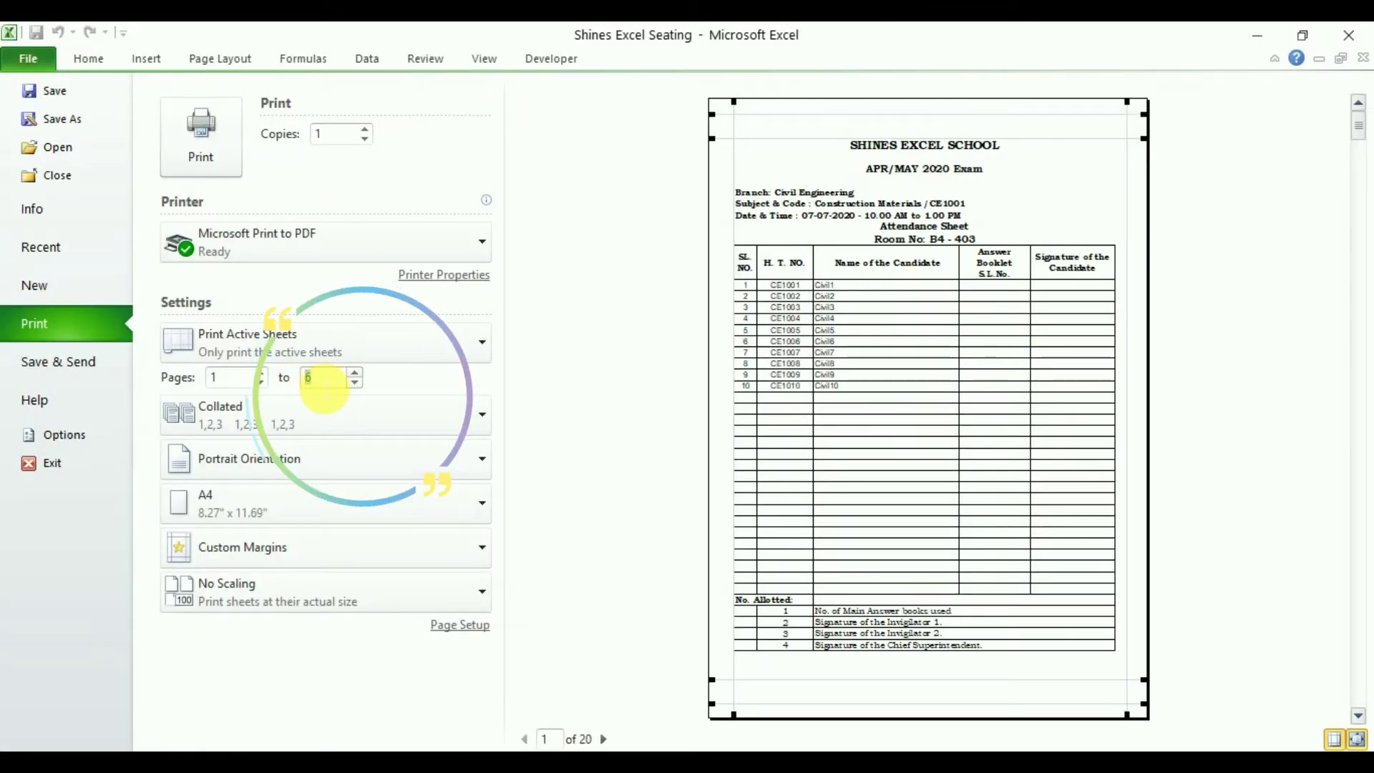
left_click(202, 132)
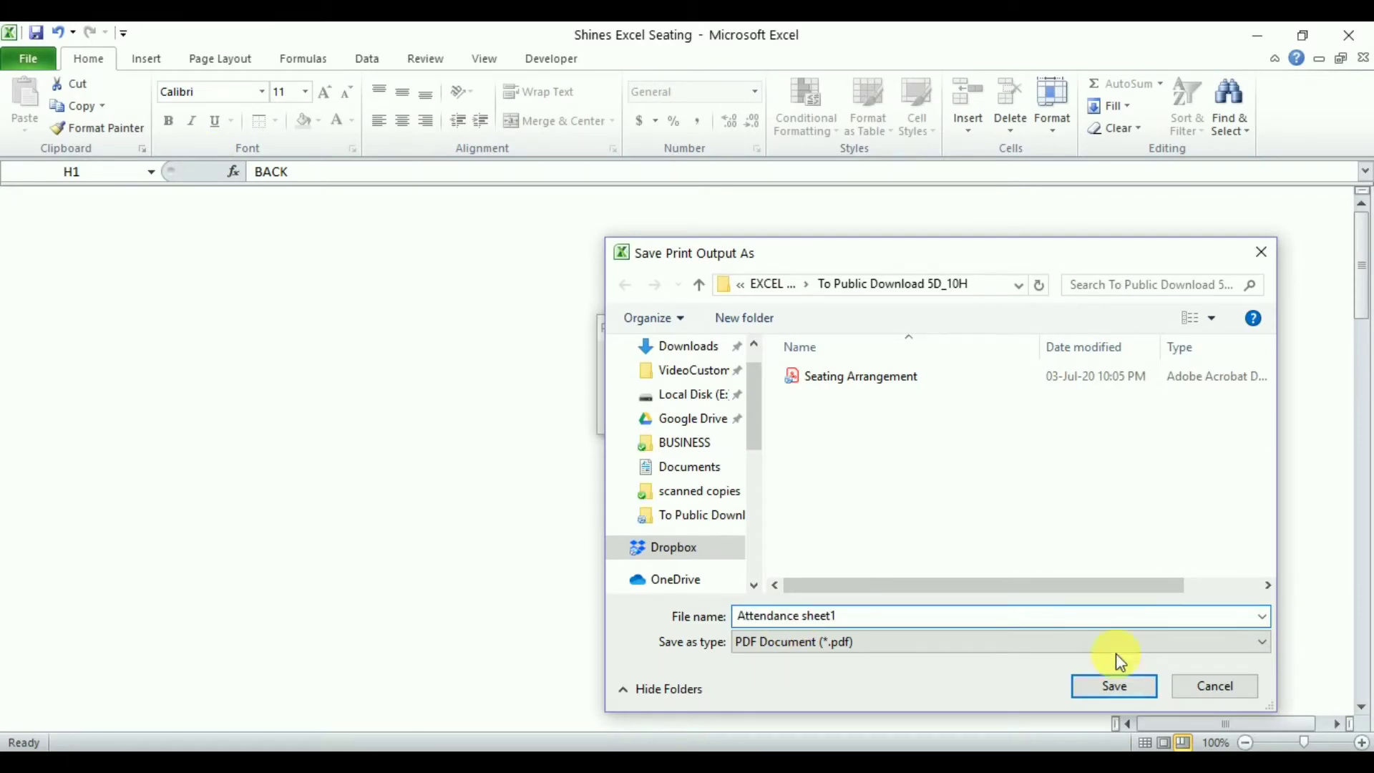
left_click(1121, 695)
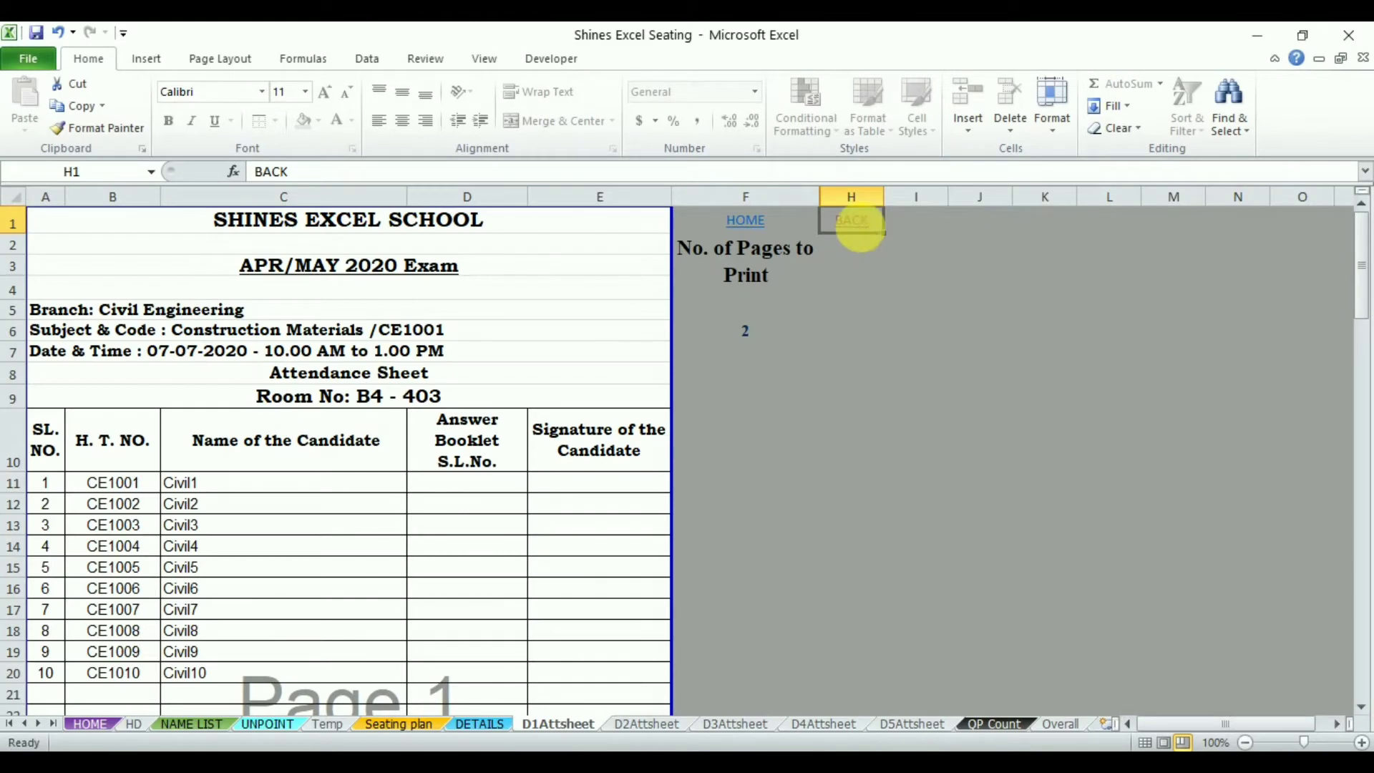
Step: Print the Computer Science attendance sheet to PDF as Attendance sheet CSE
left_click(859, 233)
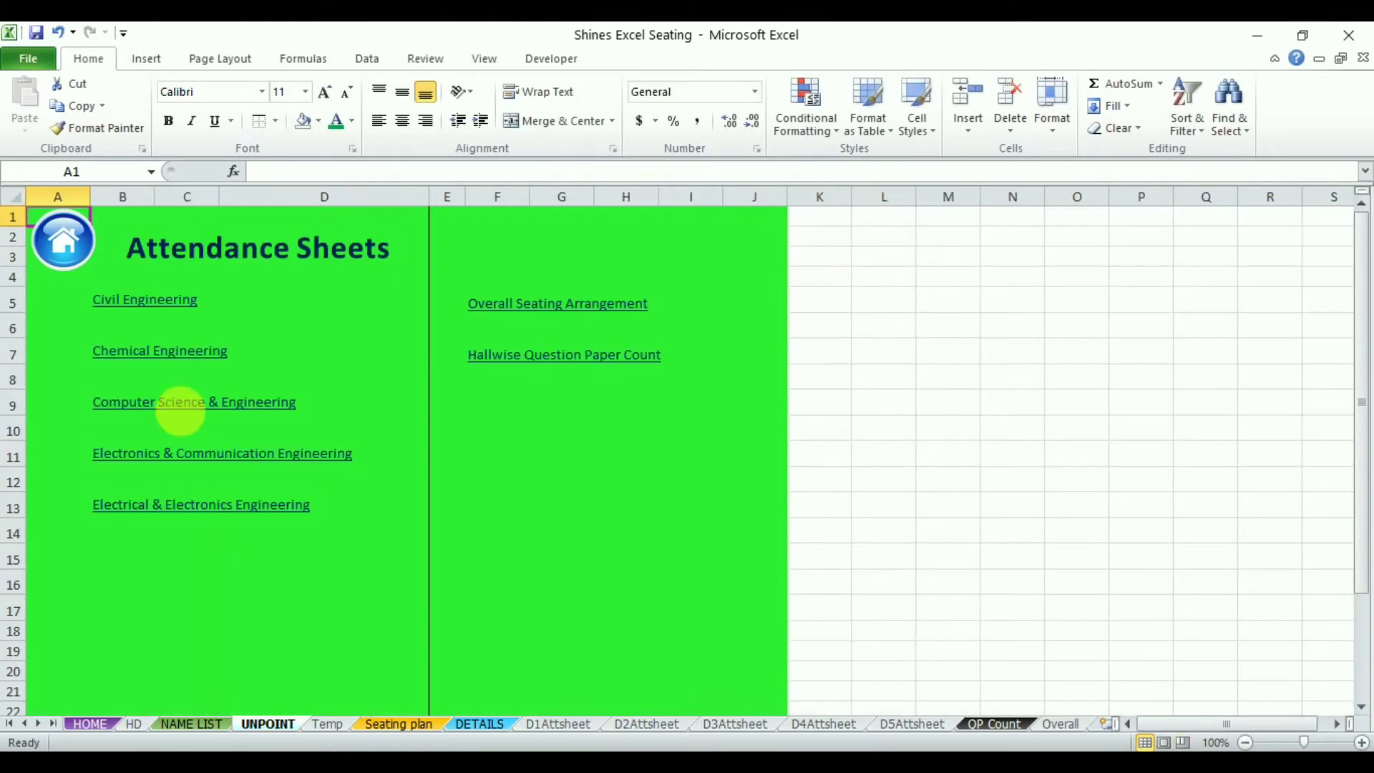
left_click(188, 416)
left_click(28, 58)
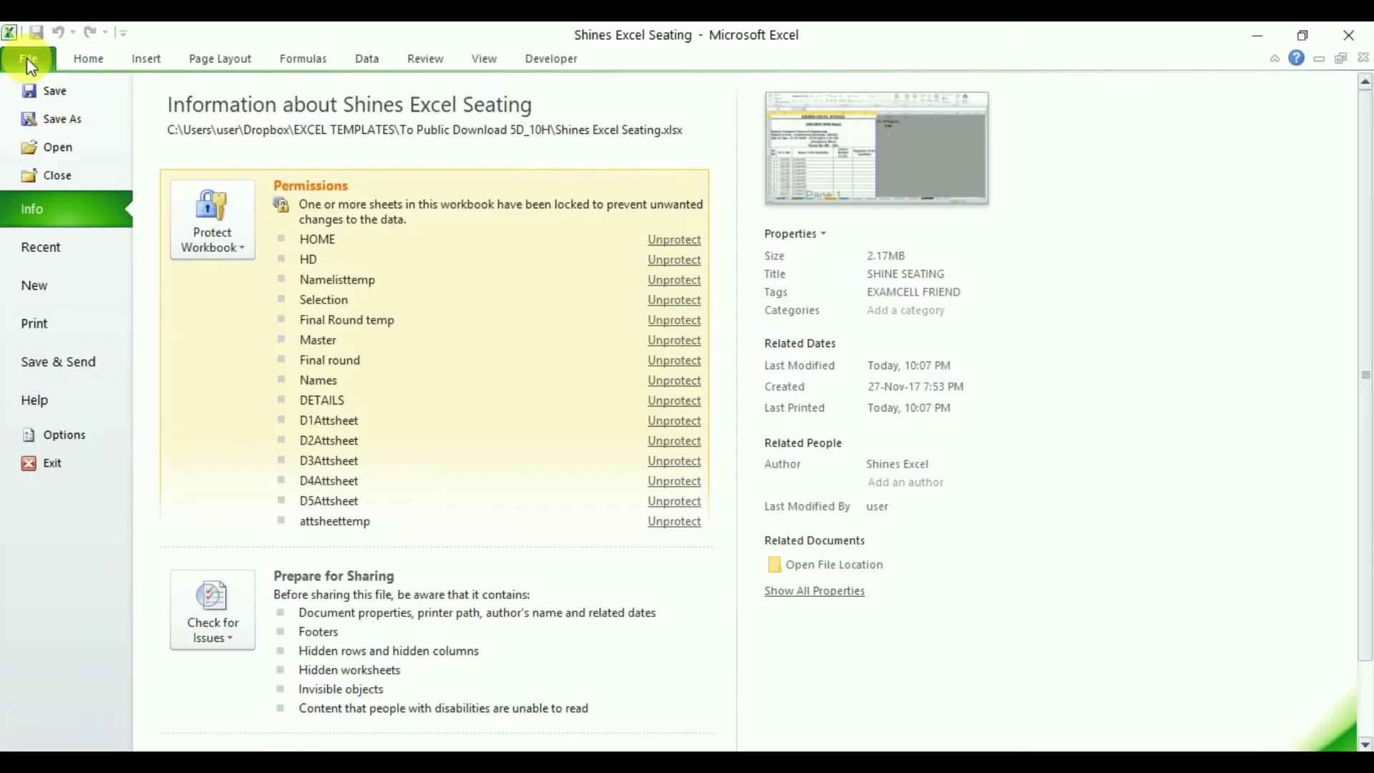
left_click(63, 328)
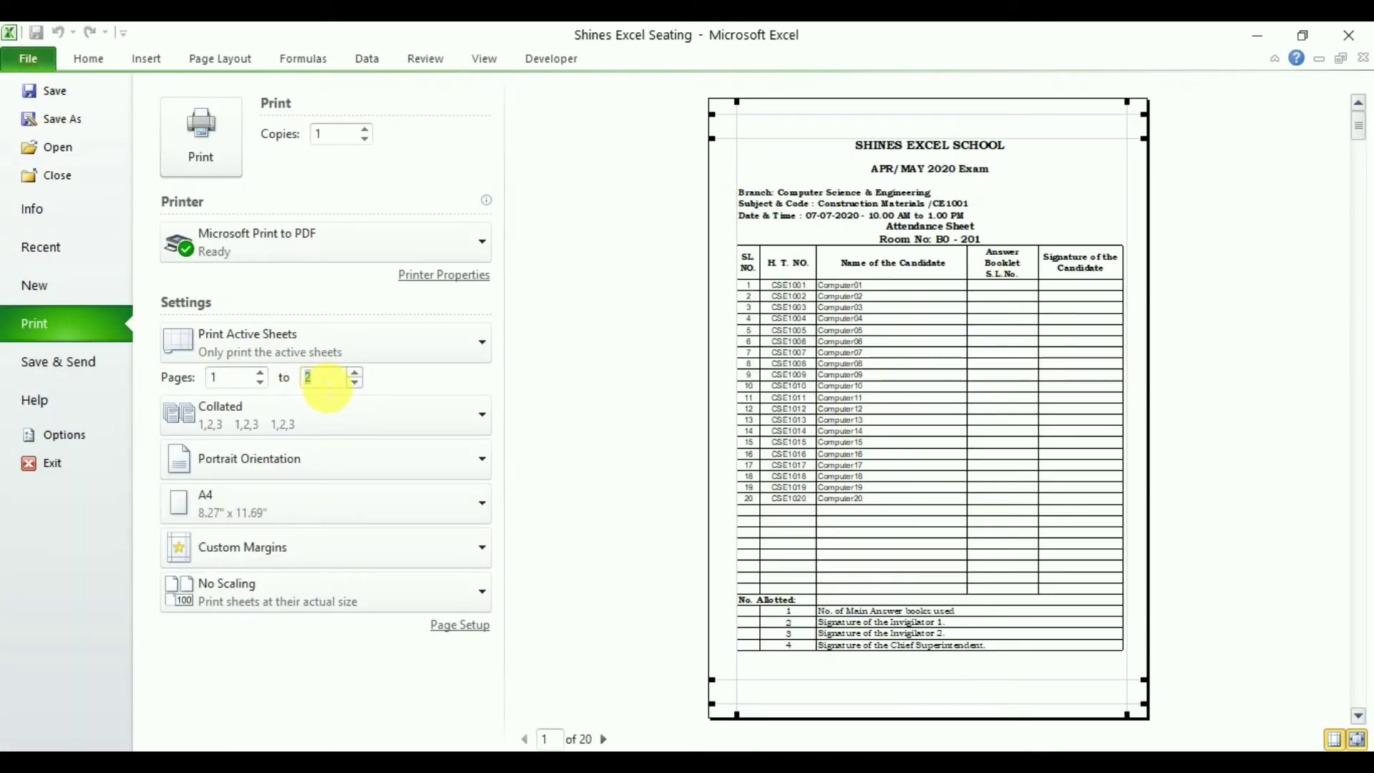
left_click(212, 164)
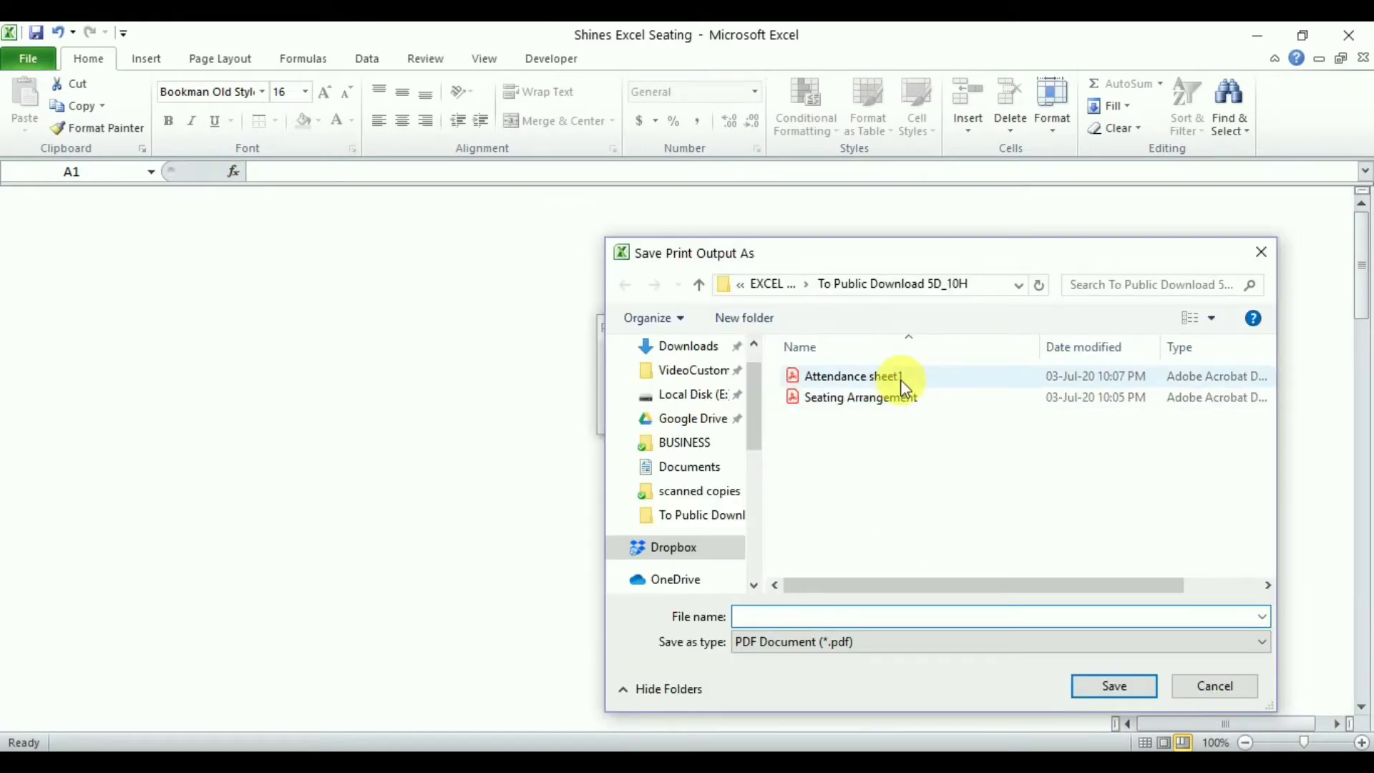
left_click(903, 389)
key("BackSpace")
type("CSE")
left_click(1092, 686)
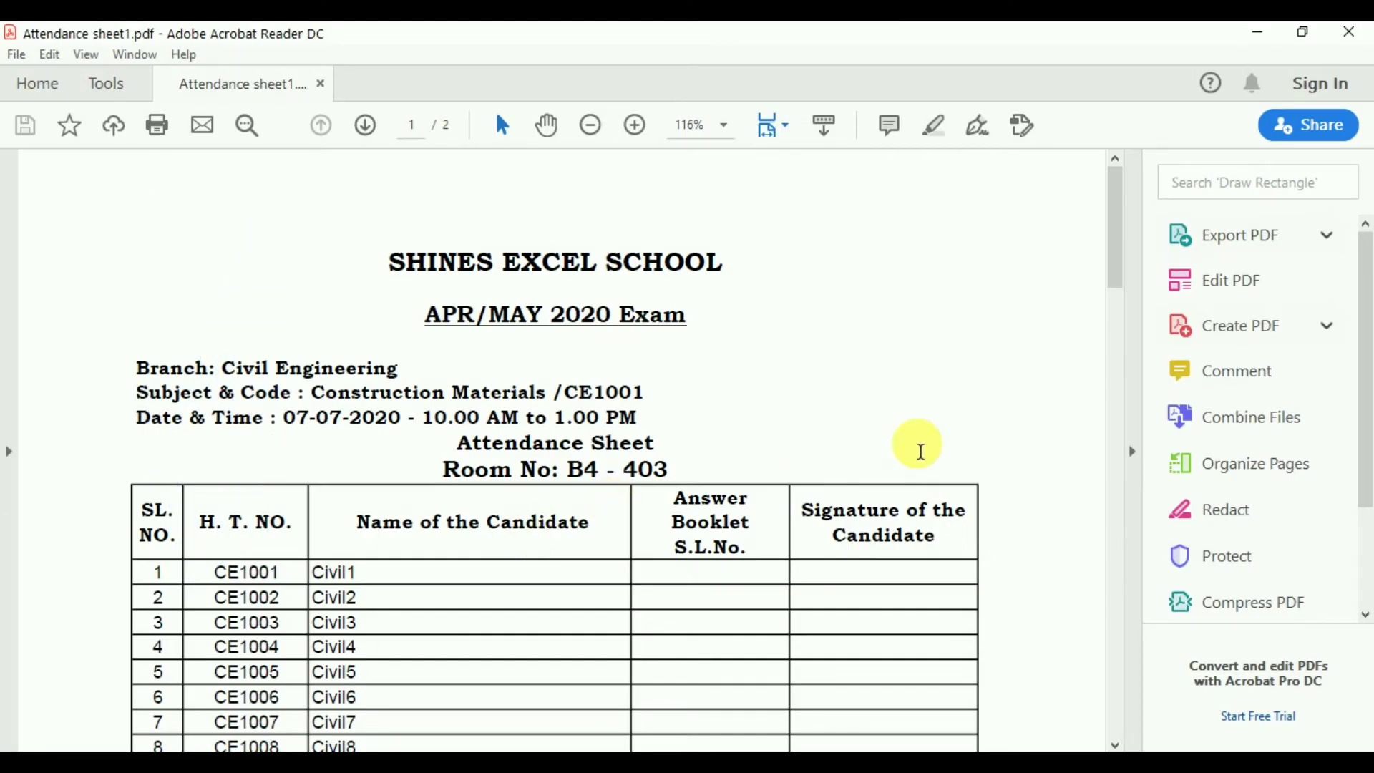
Step: Review Attendance sheet1 to the No. Allotted section, then scroll the Attendance sheet CSE PDF
left_click(1116, 743)
left_click(1116, 743)
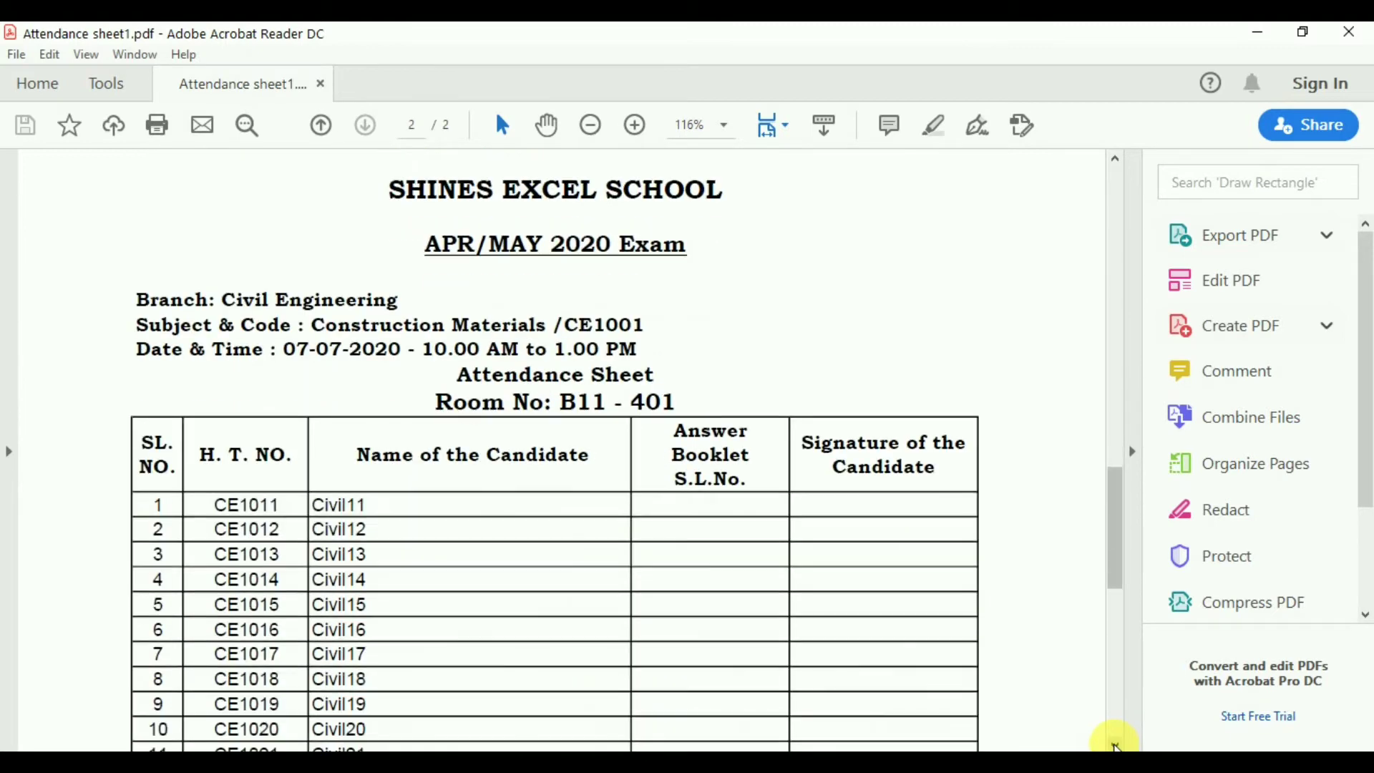
left_click(1116, 743)
left_click(1117, 743)
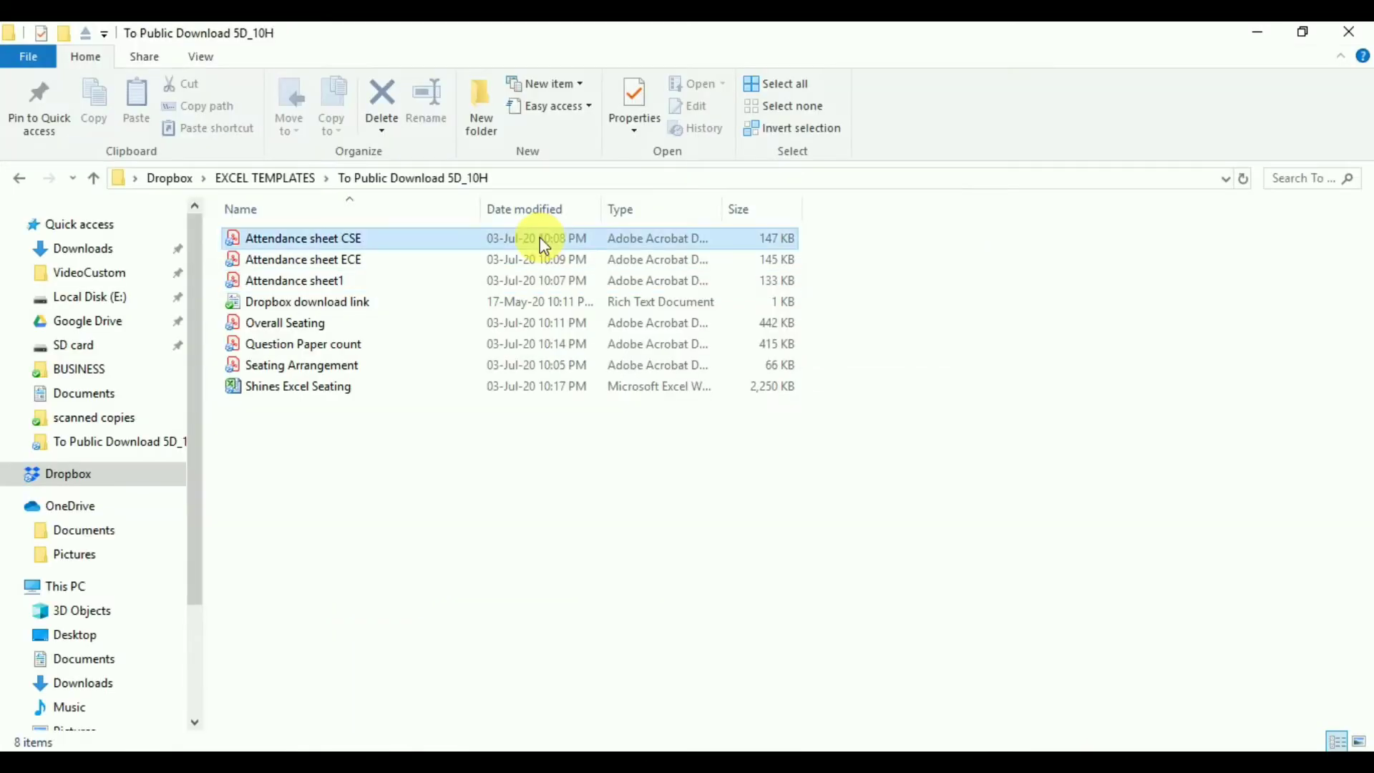
double_click(542, 242)
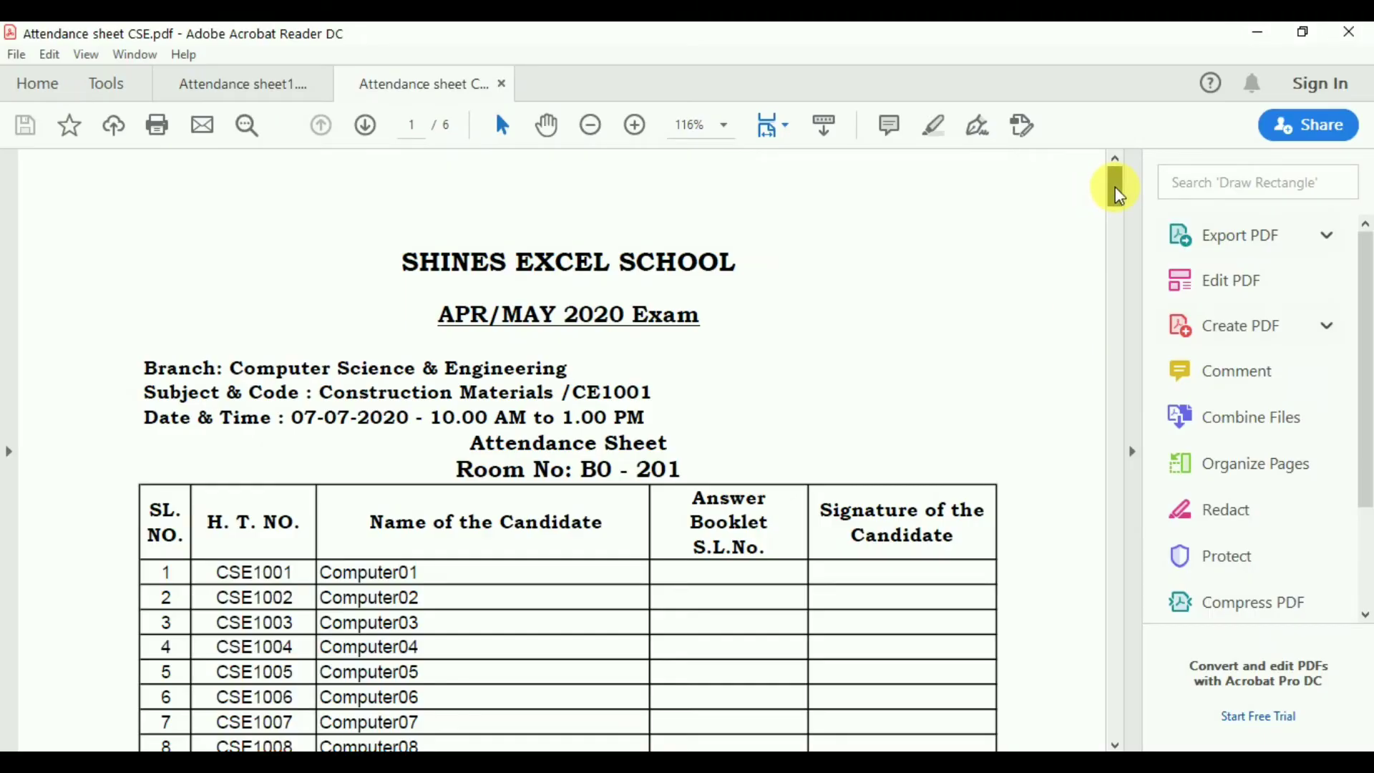
left_click_drag(1120, 195, 1116, 723)
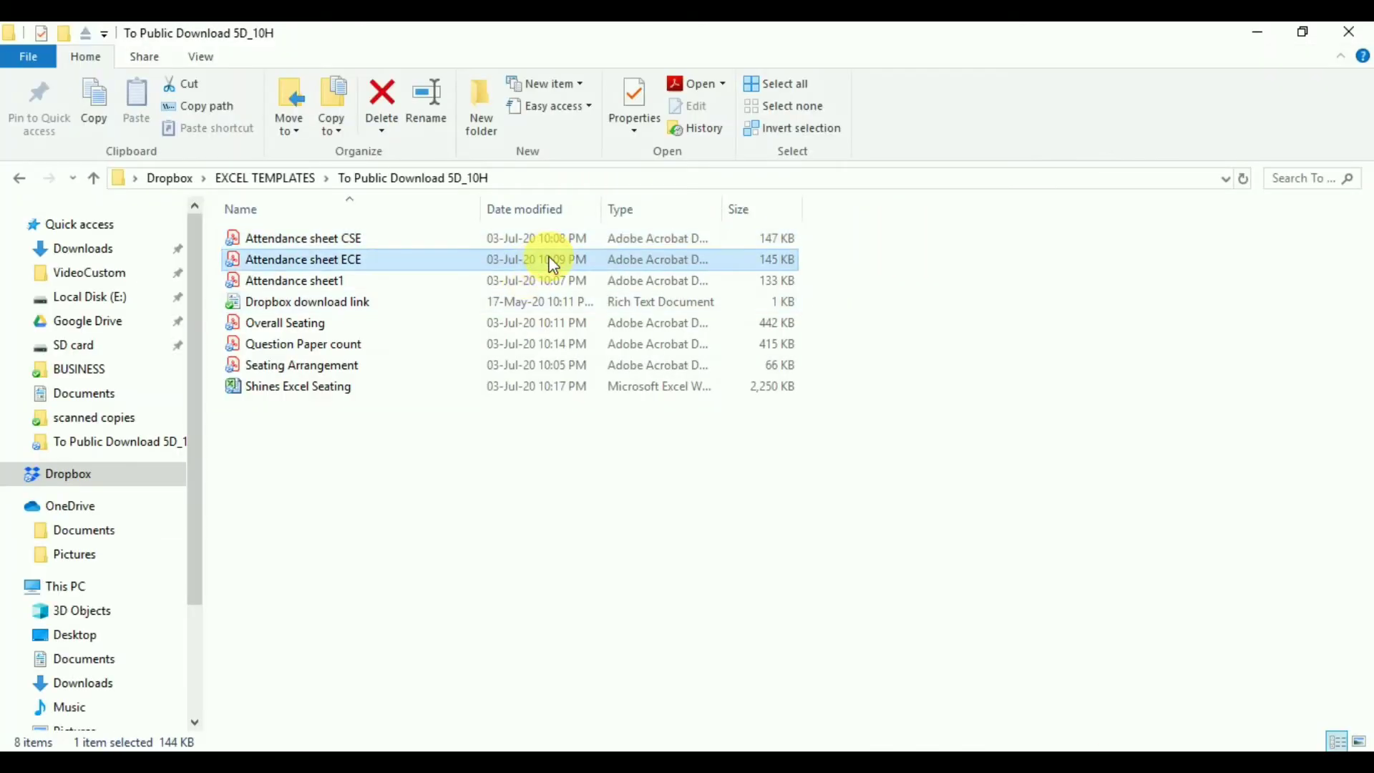
Step: Check the Attendance sheet ECE PDF at 100% zoom
double_click(555, 266)
left_click_drag(1123, 191, 1122, 433)
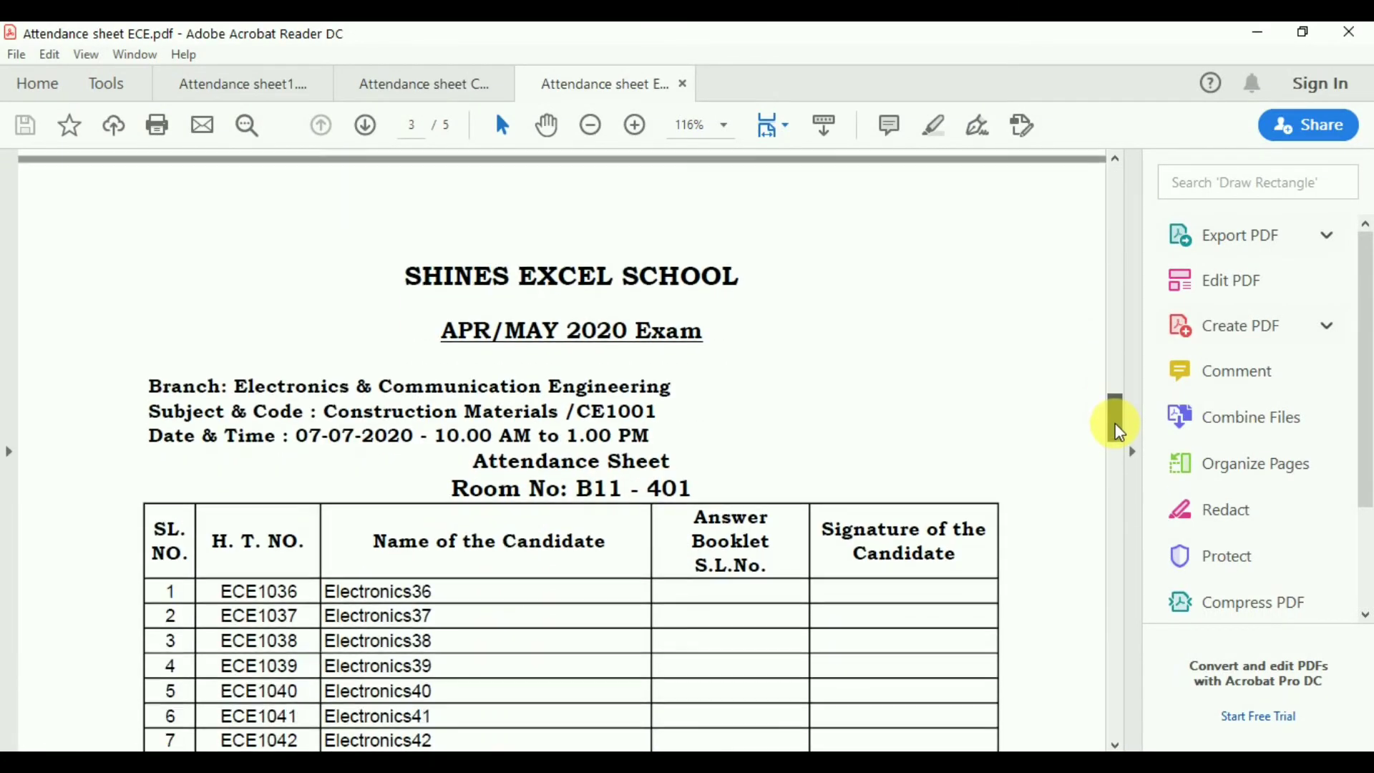
left_click(591, 125)
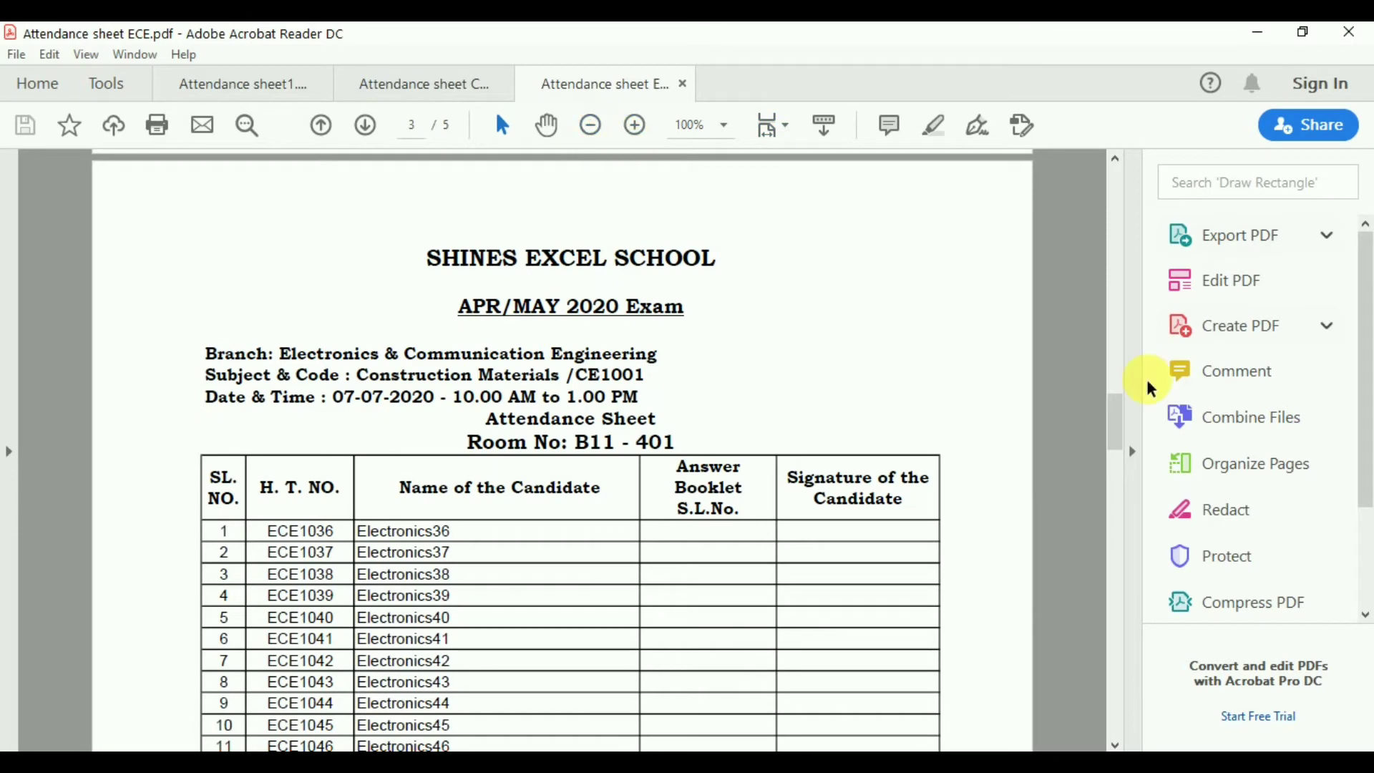
left_click_drag(1114, 426, 1116, 723)
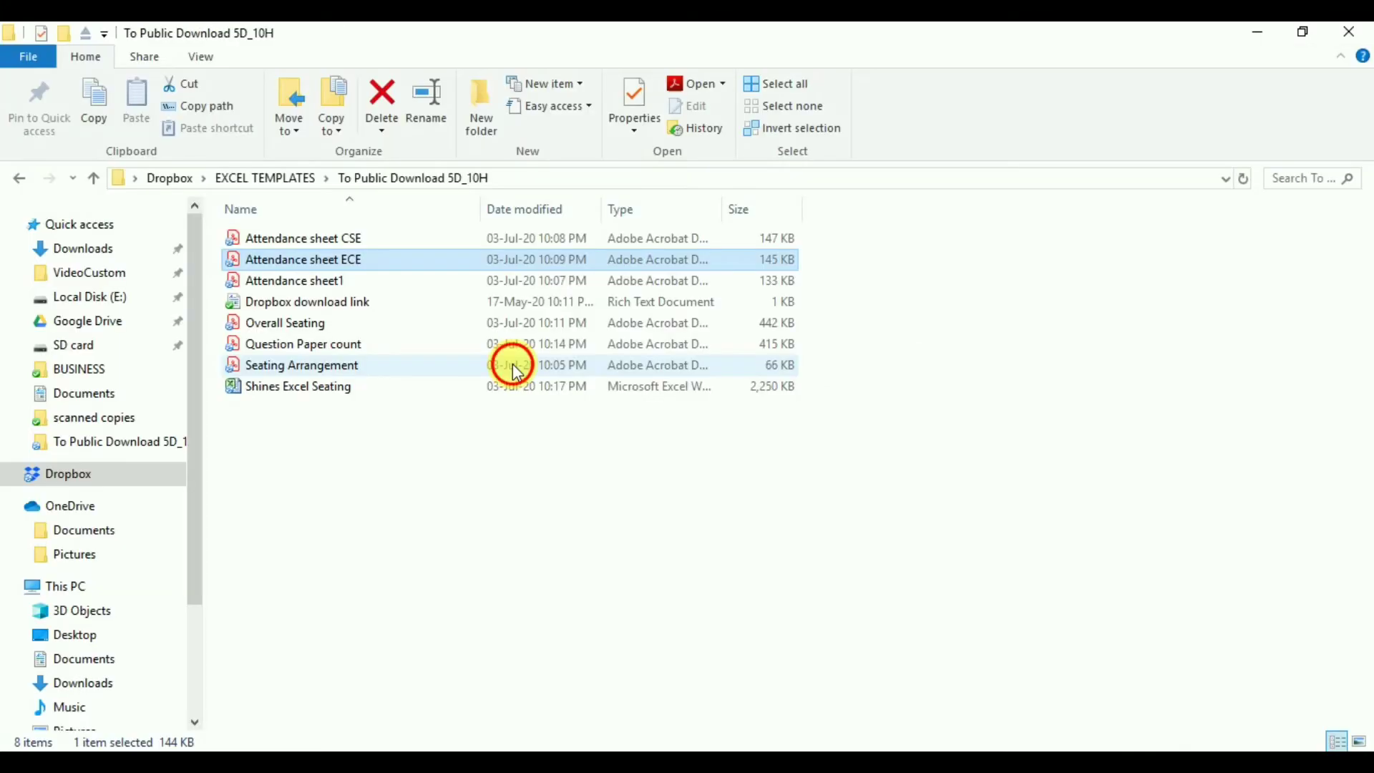
Step: Page Seating Arrangement from B0 - 201 through B11-403, then view the Overall Seating PDF
left_click(512, 365)
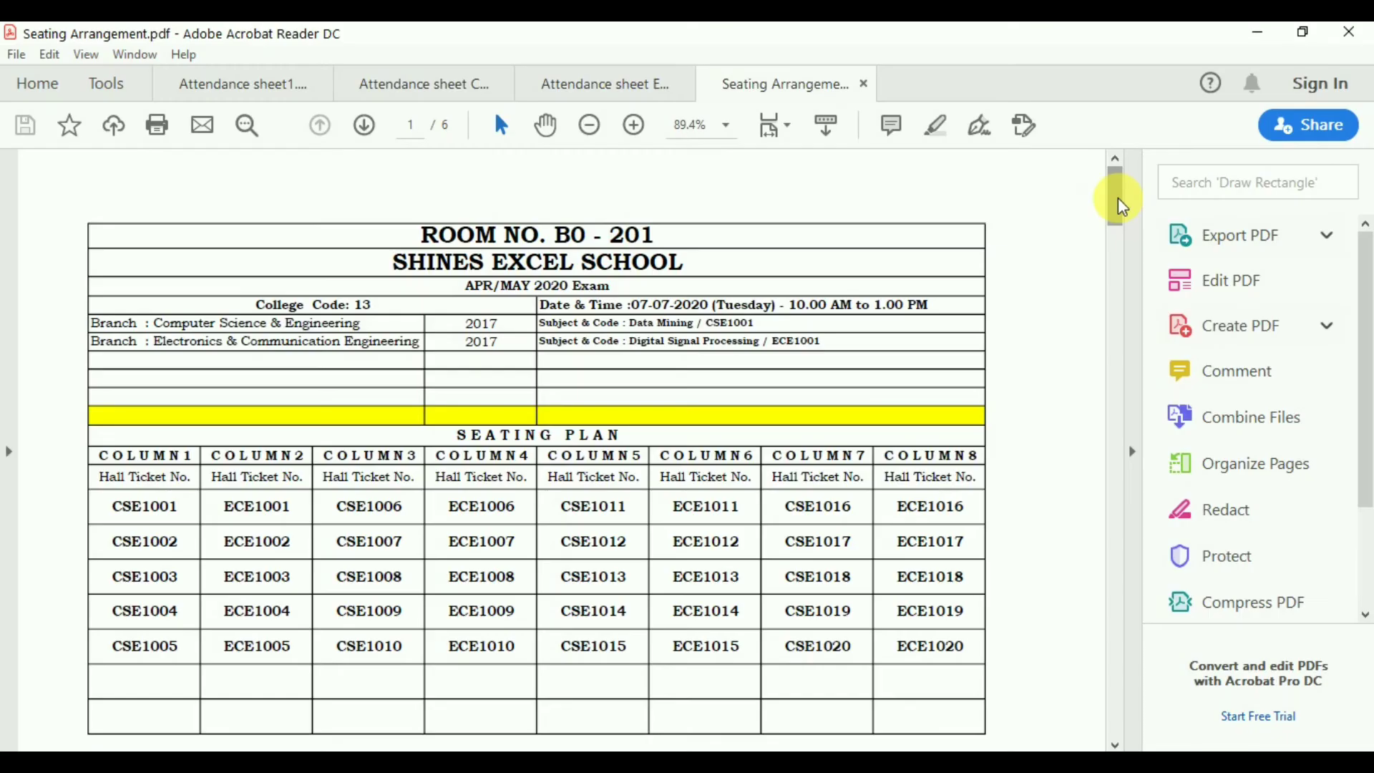
left_click_drag(1122, 208, 1122, 207)
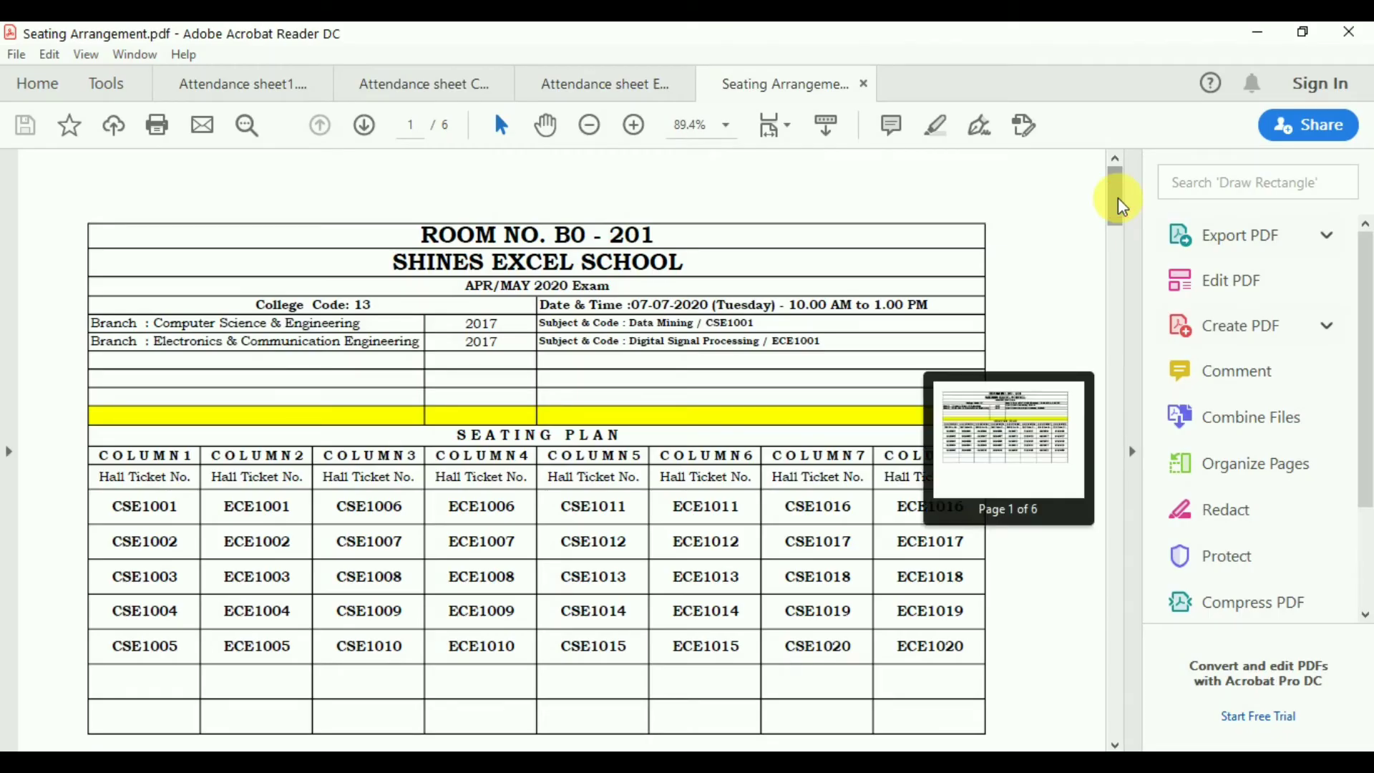
left_click(364, 128)
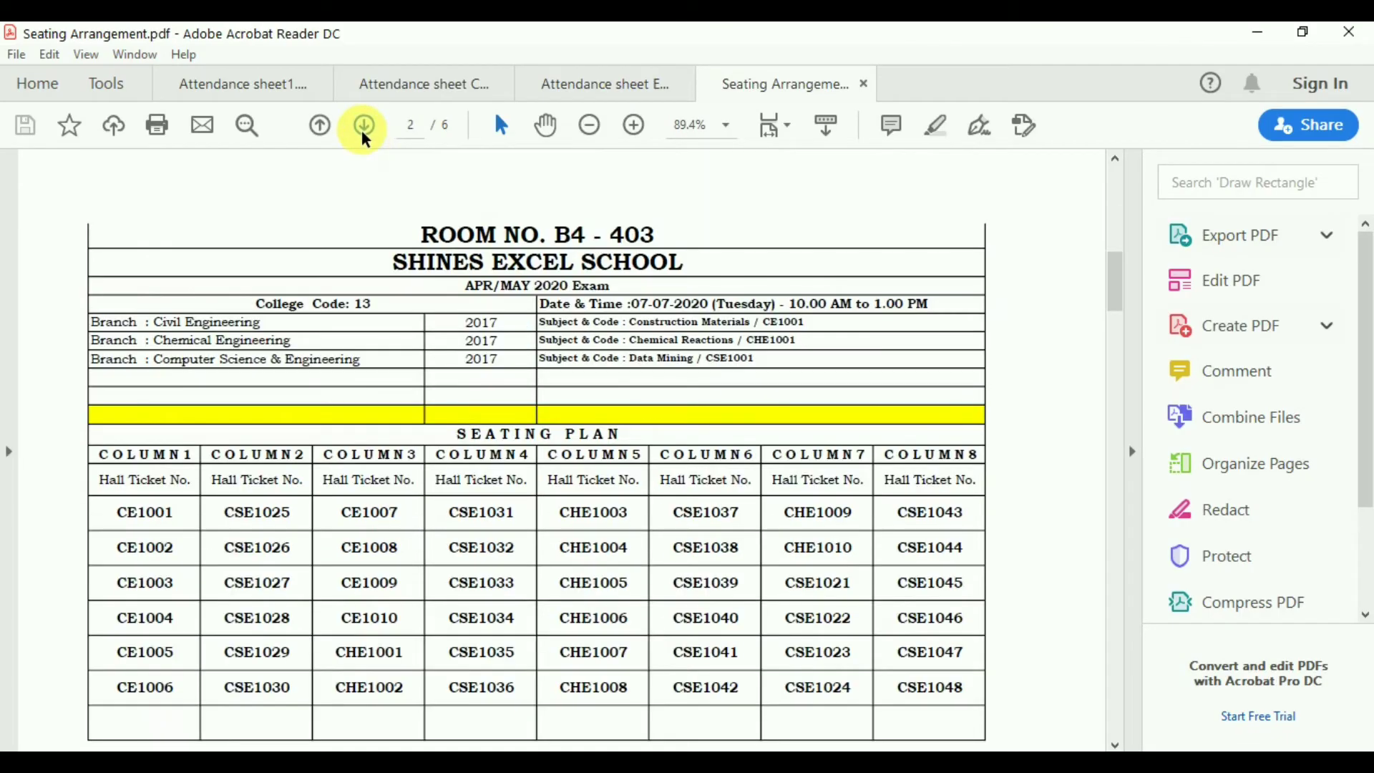
left_click(363, 132)
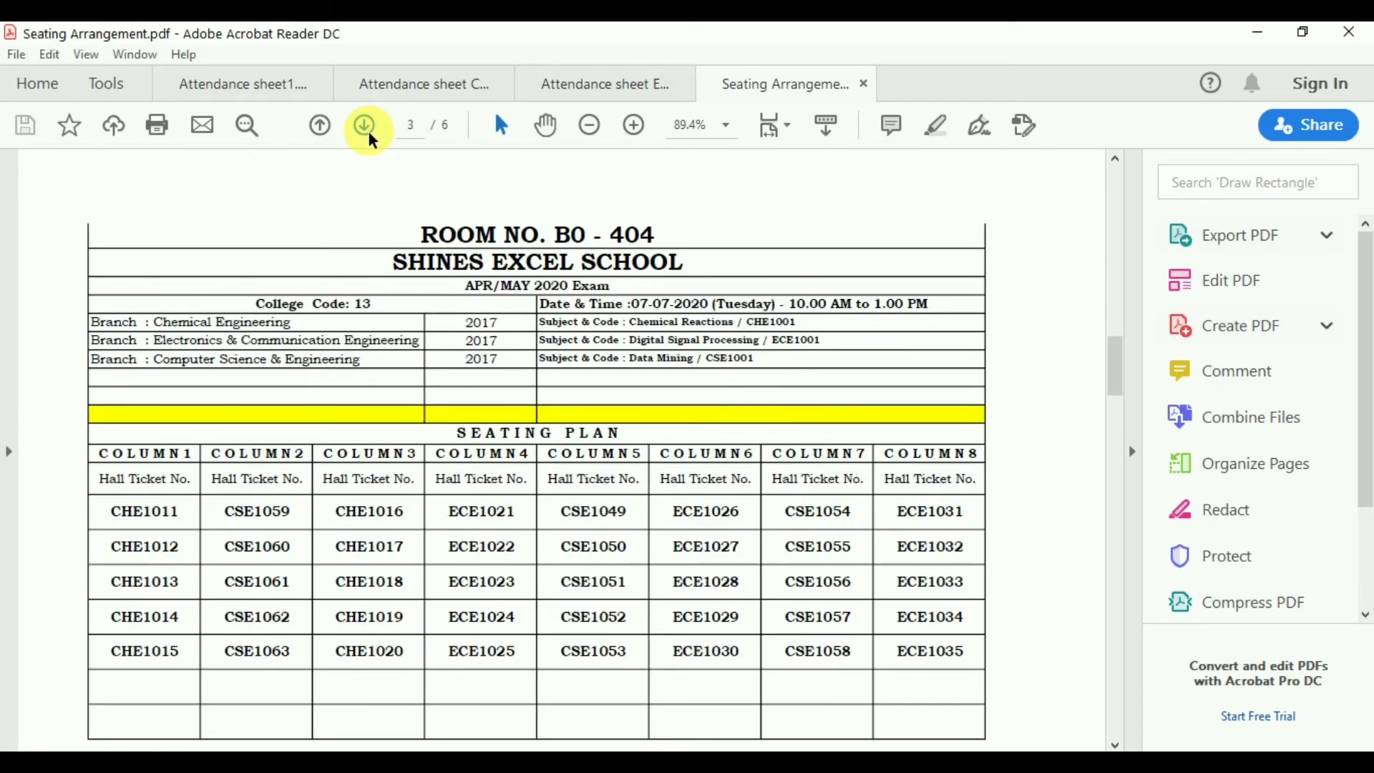
left_click(367, 127)
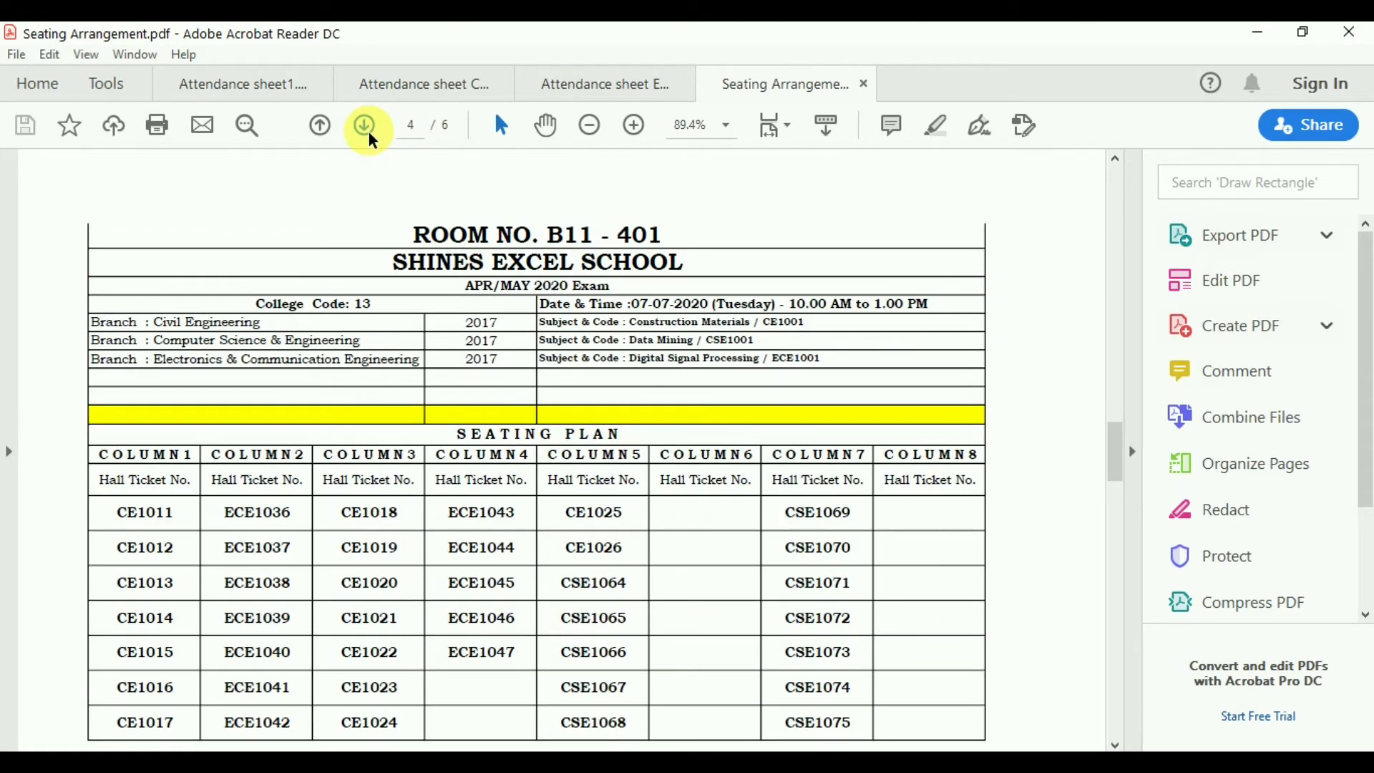
left_click(367, 128)
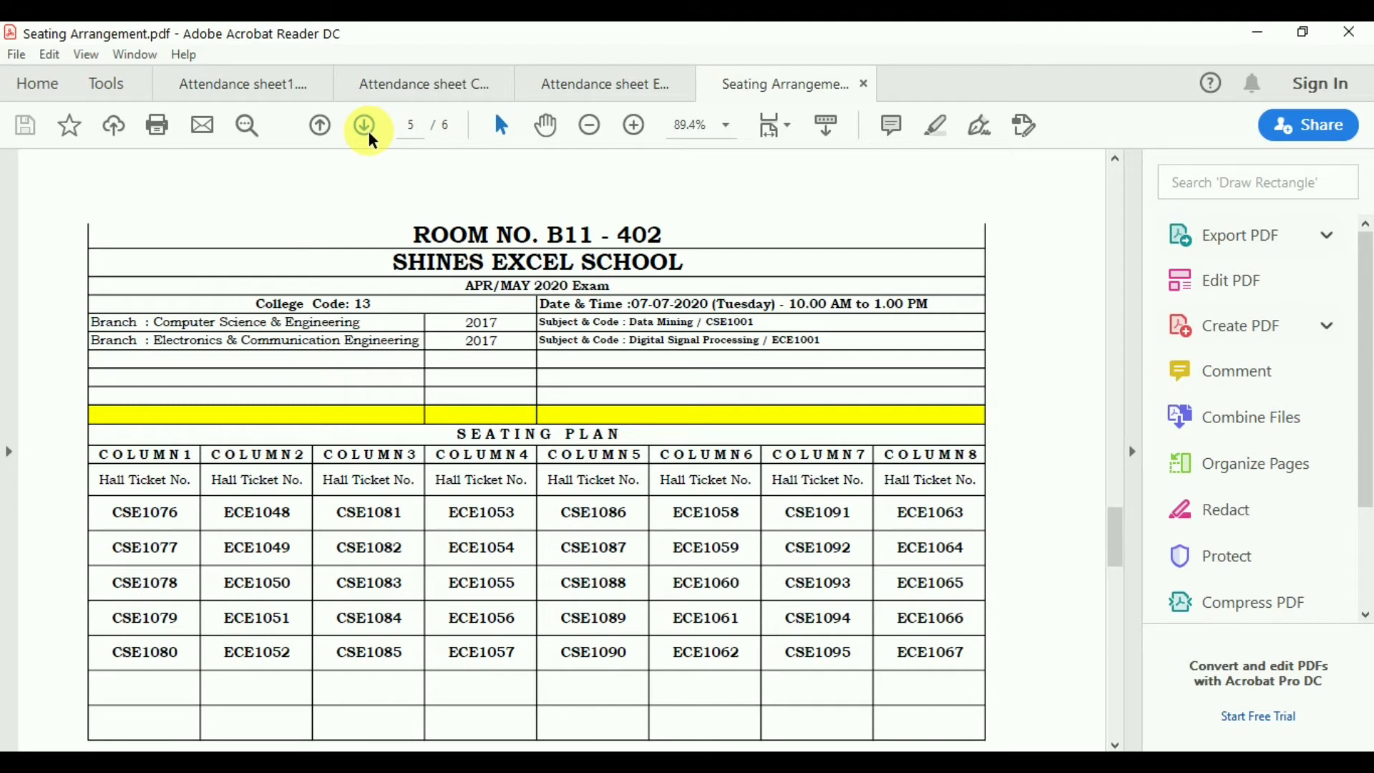
left_click(371, 139)
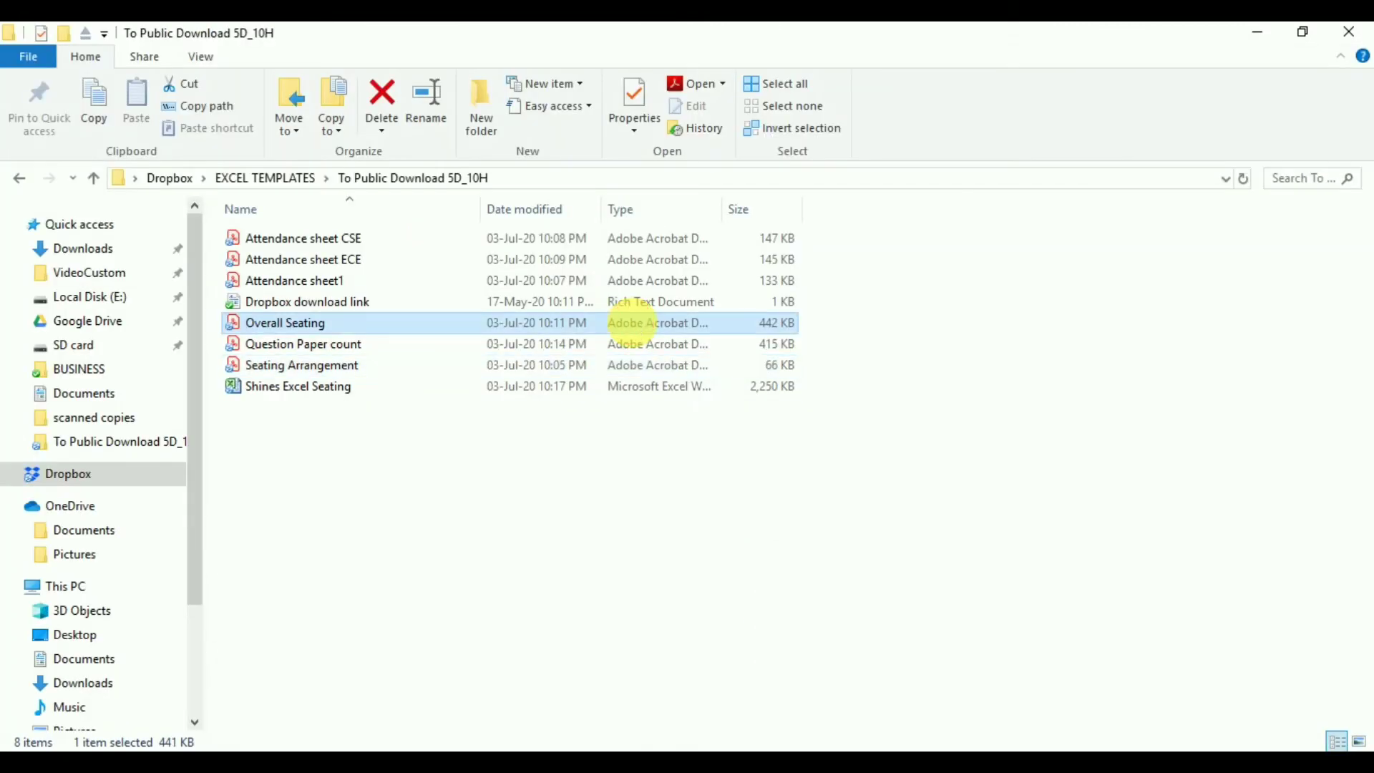
double_click(632, 322)
left_click_drag(1120, 299, 1120, 419)
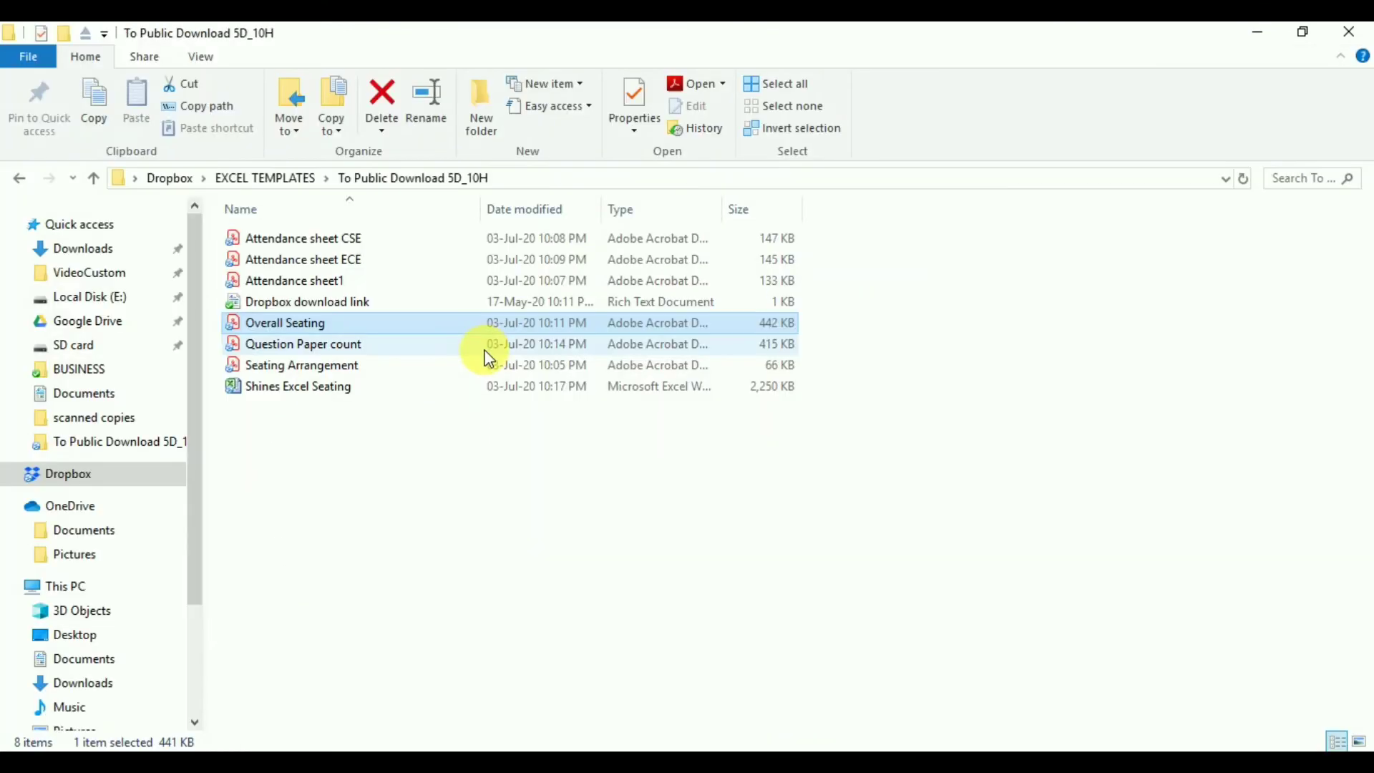
Step: Open Question Paper count.pdf from File Explorer
double_click(499, 346)
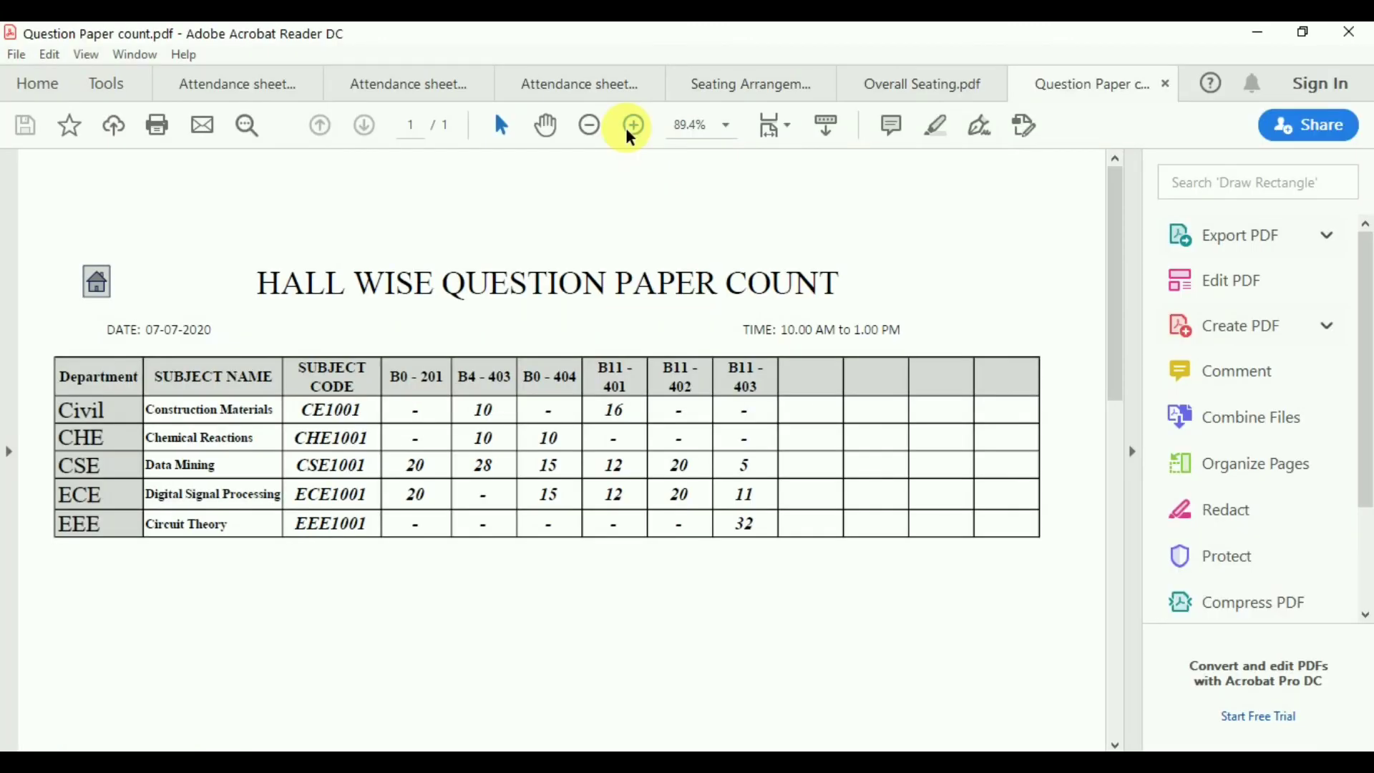